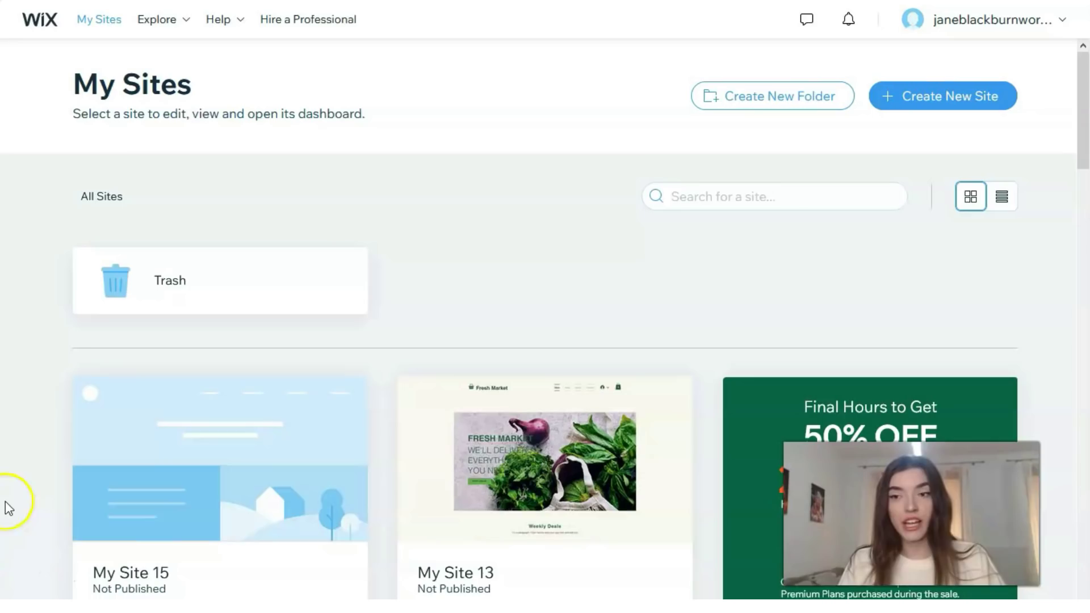
- Start a new site and choose Events as the kind of website
left_click(934, 101)
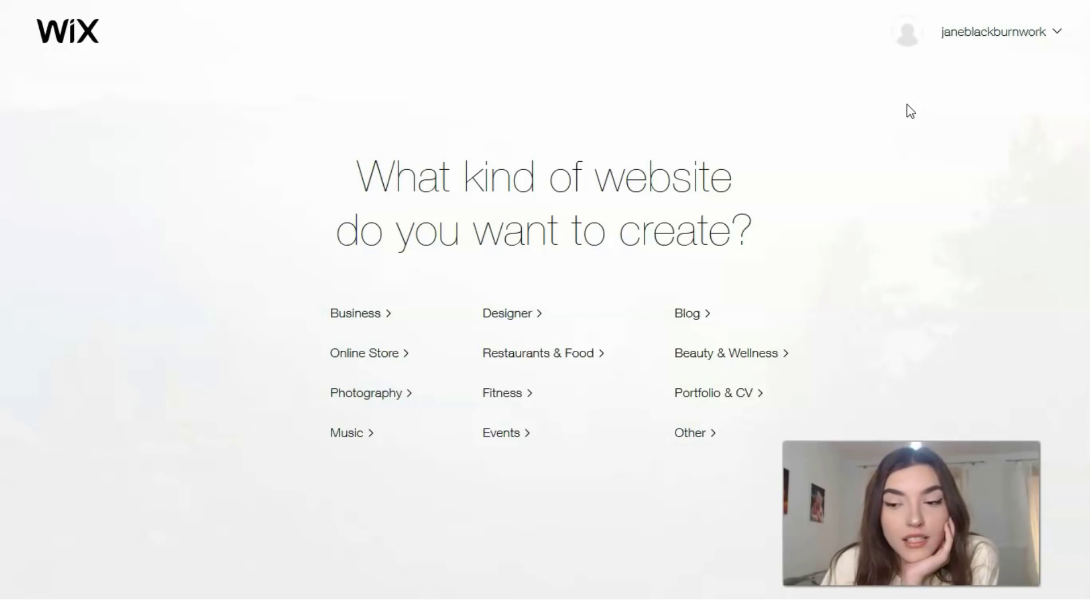
left_click(514, 438)
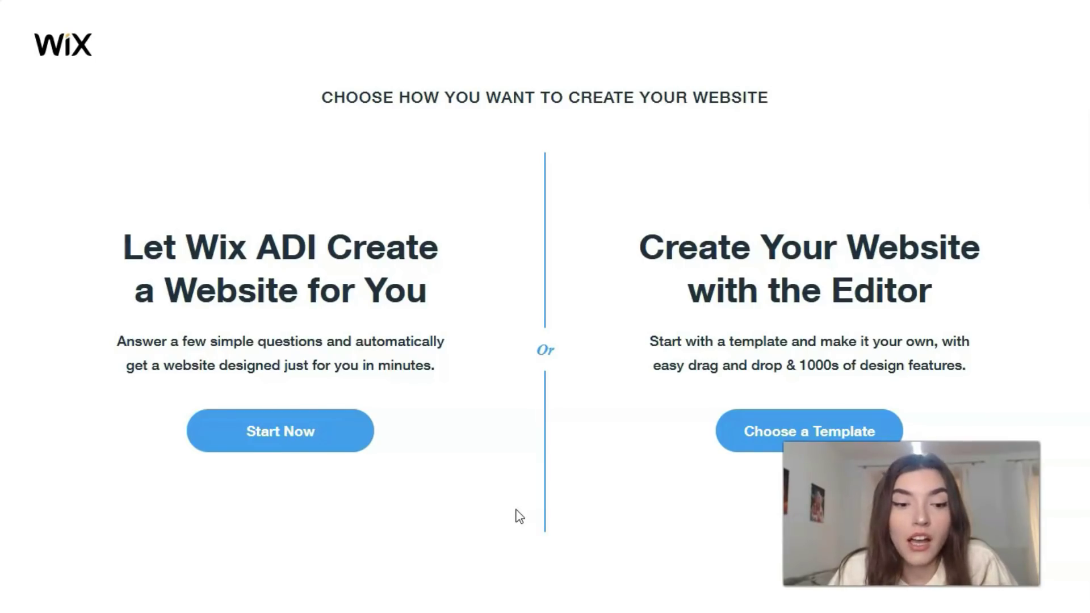
left_click(468, 519)
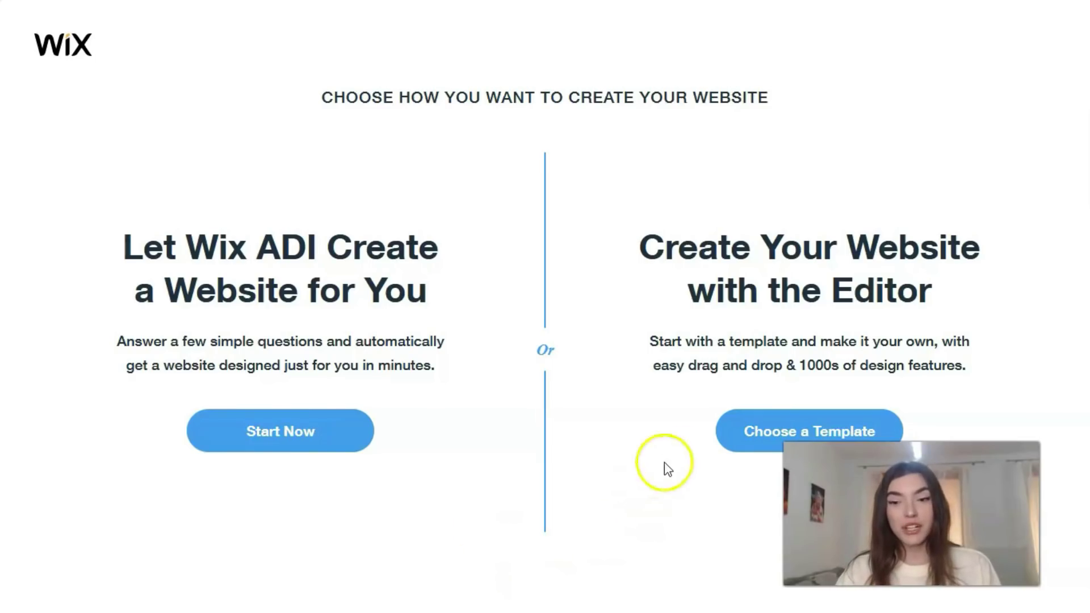
left_click(771, 443)
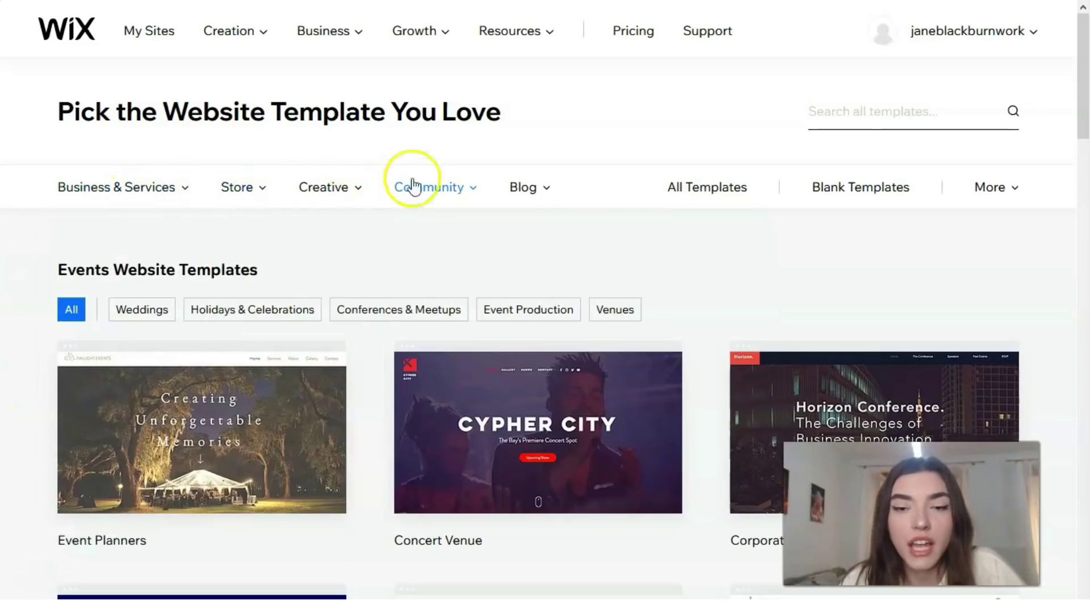
- Look over the Events templates such as Event Planners, Concert Venue and Horizon Conference
mouse_move(515, 200)
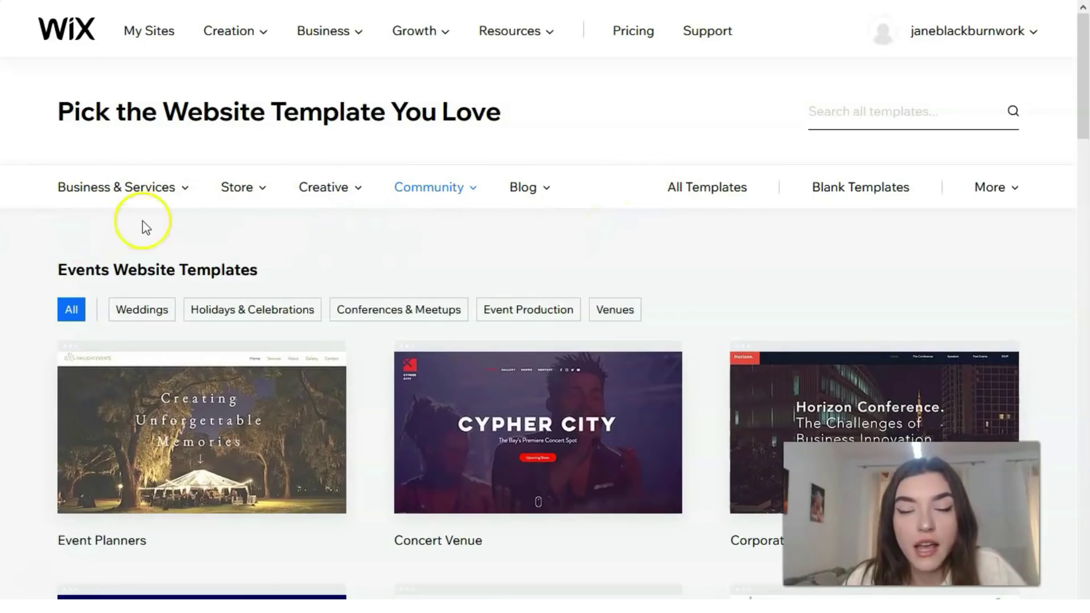
mouse_move(183, 199)
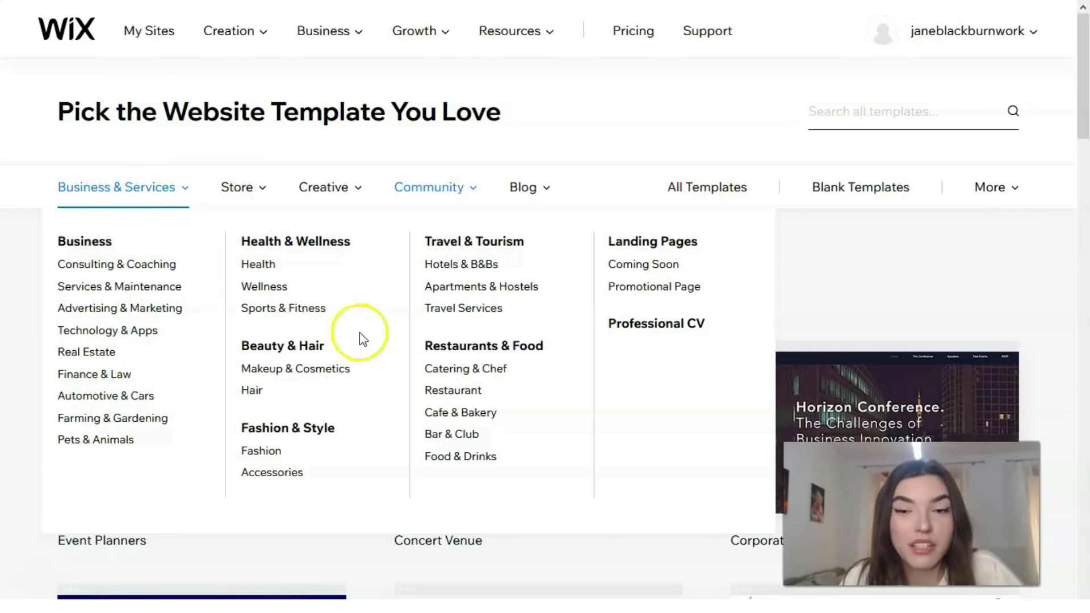
scroll(647, 401, "down", 3)
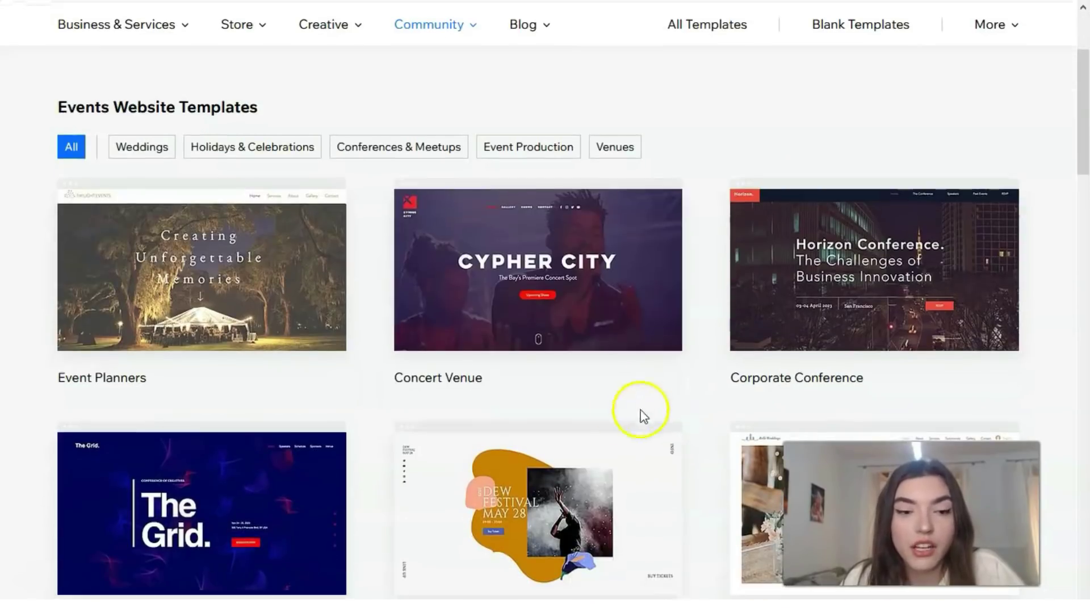
scroll(426, 499, "down", 2)
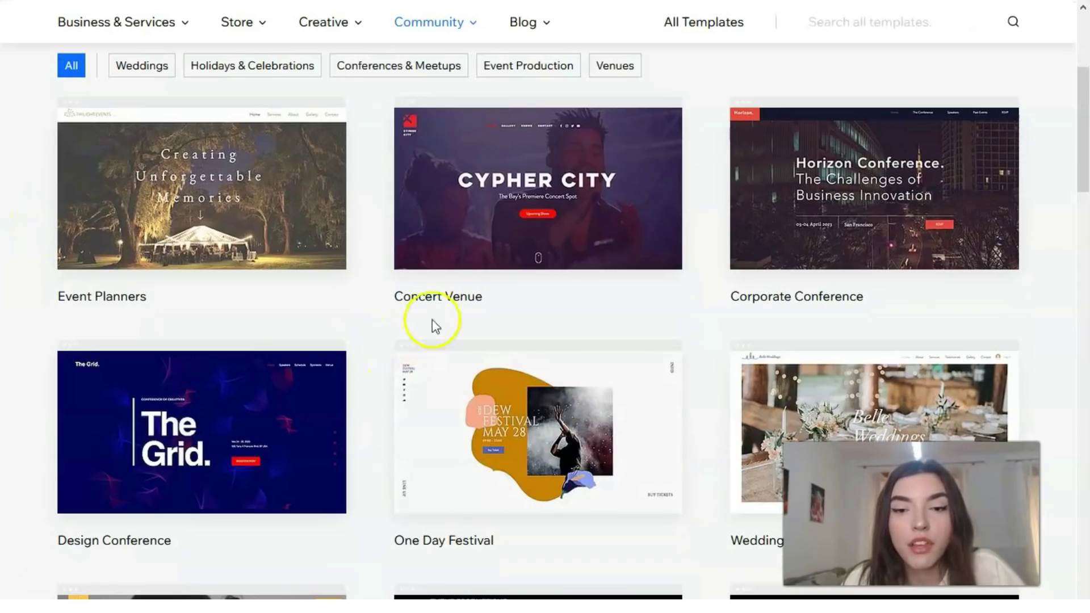
left_click(538, 224)
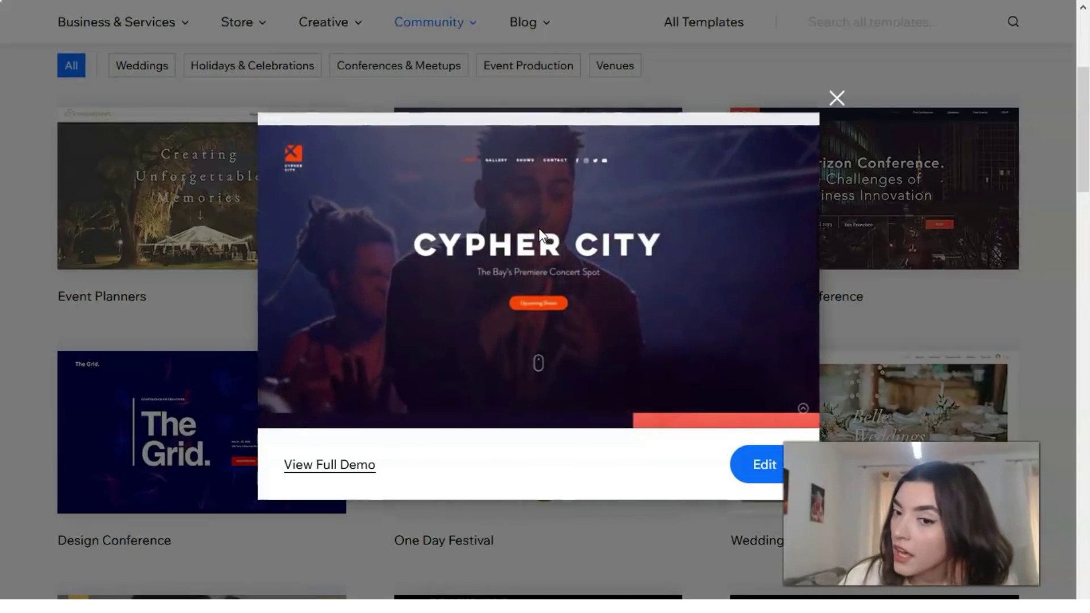
scroll(539, 228, "down", 2)
scroll(539, 233, "down", 5)
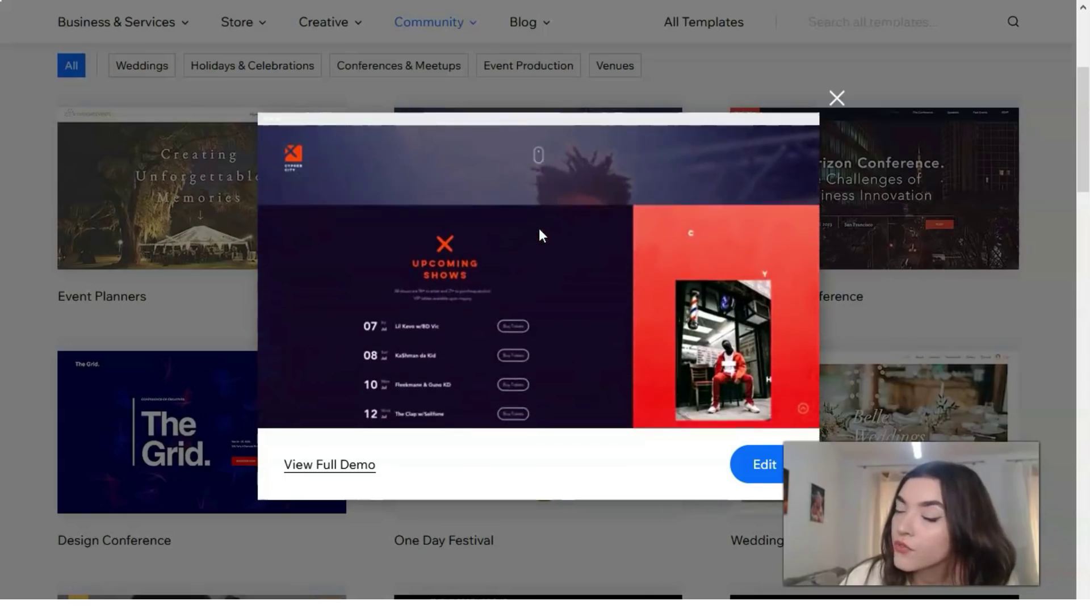
scroll(539, 233, "down", 5)
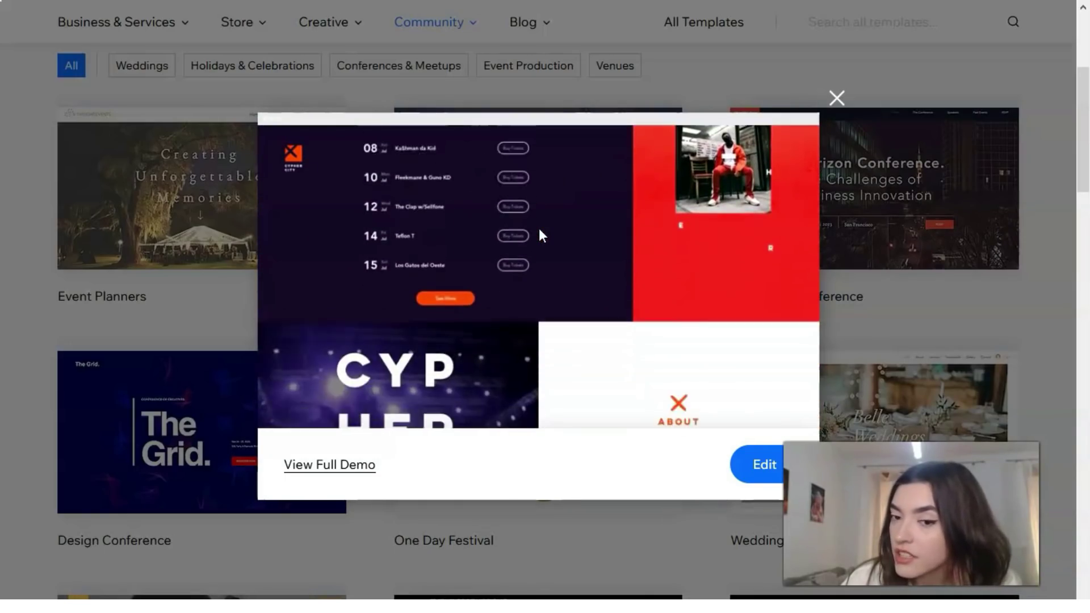
scroll(539, 229, "down", 2)
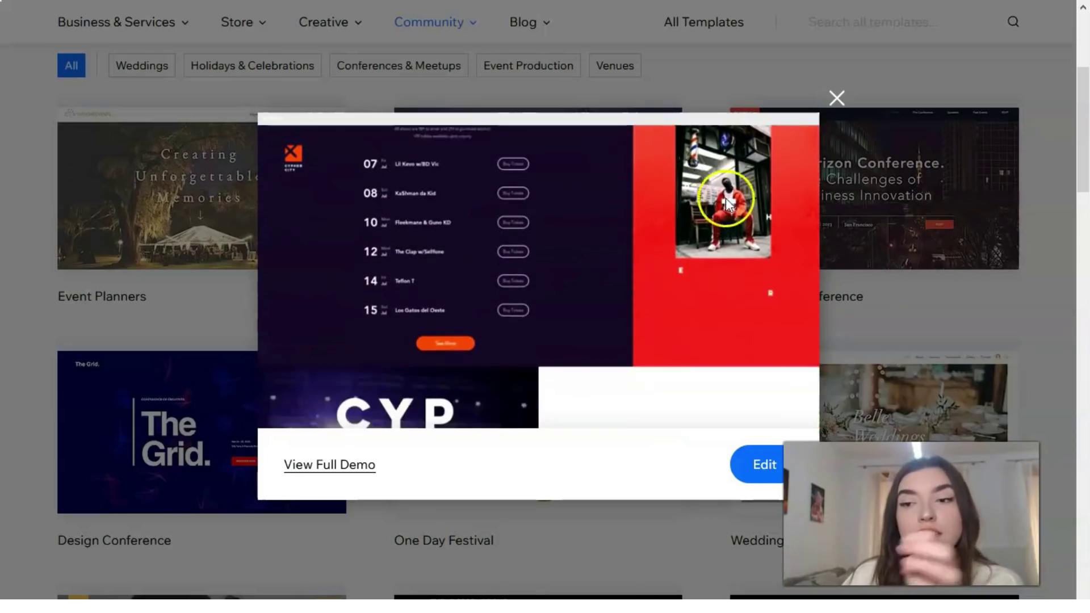
left_click(836, 98)
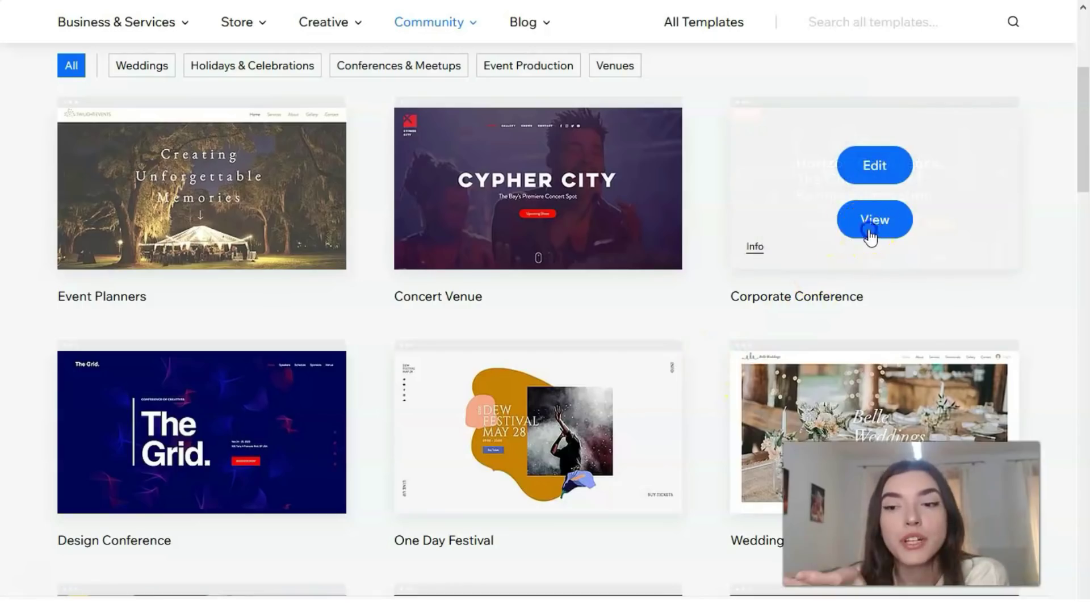
- Preview the Corporate Conference template and open the Horizon full demo
left_click(870, 234)
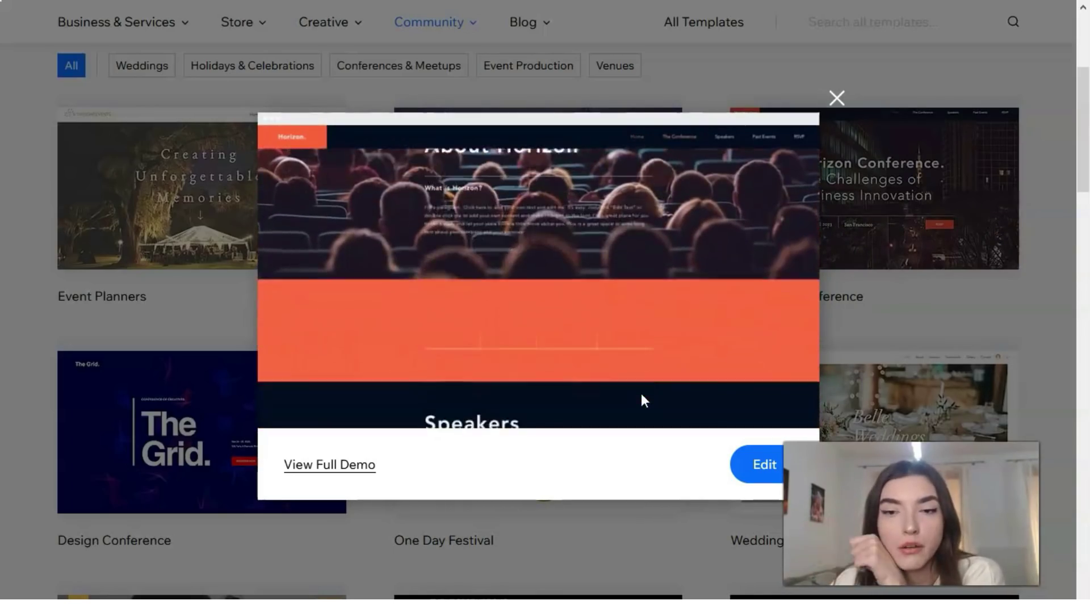
left_click(637, 379)
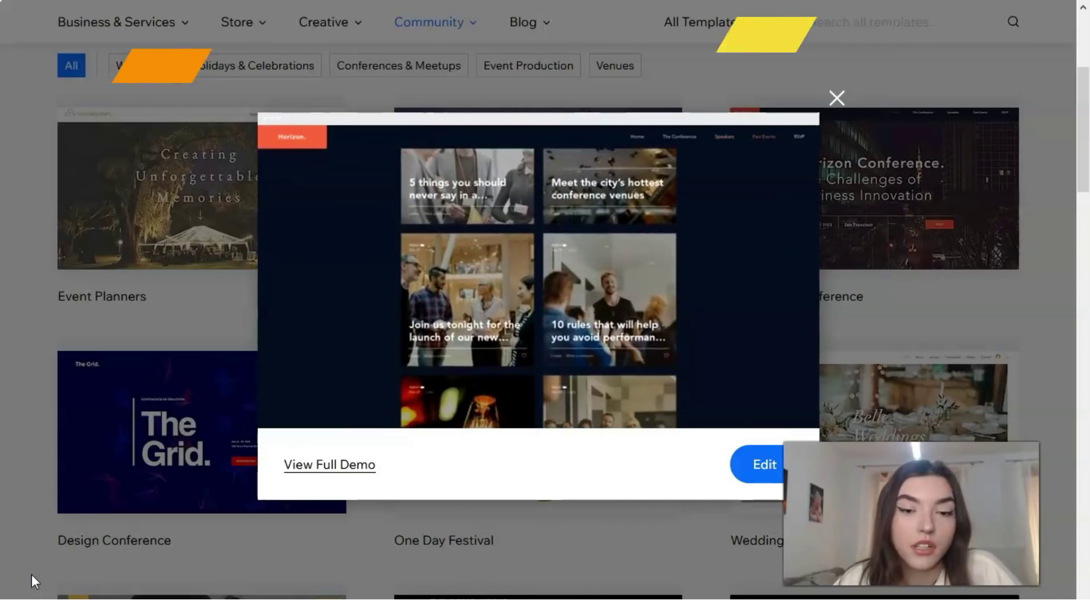
left_click(318, 466)
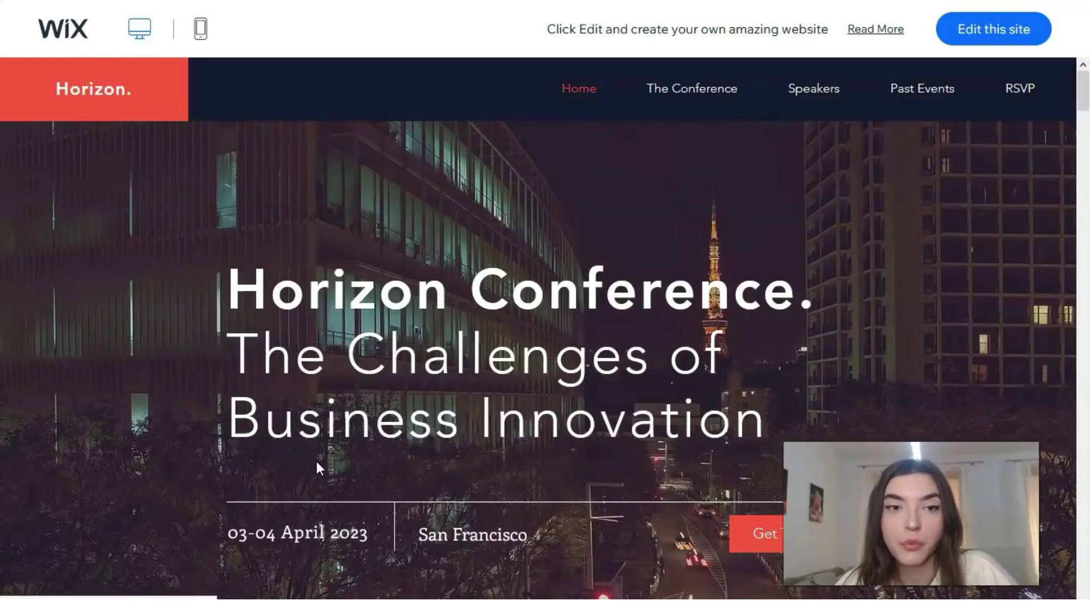
scroll(422, 361, "down", 1)
scroll(427, 359, "down", 10)
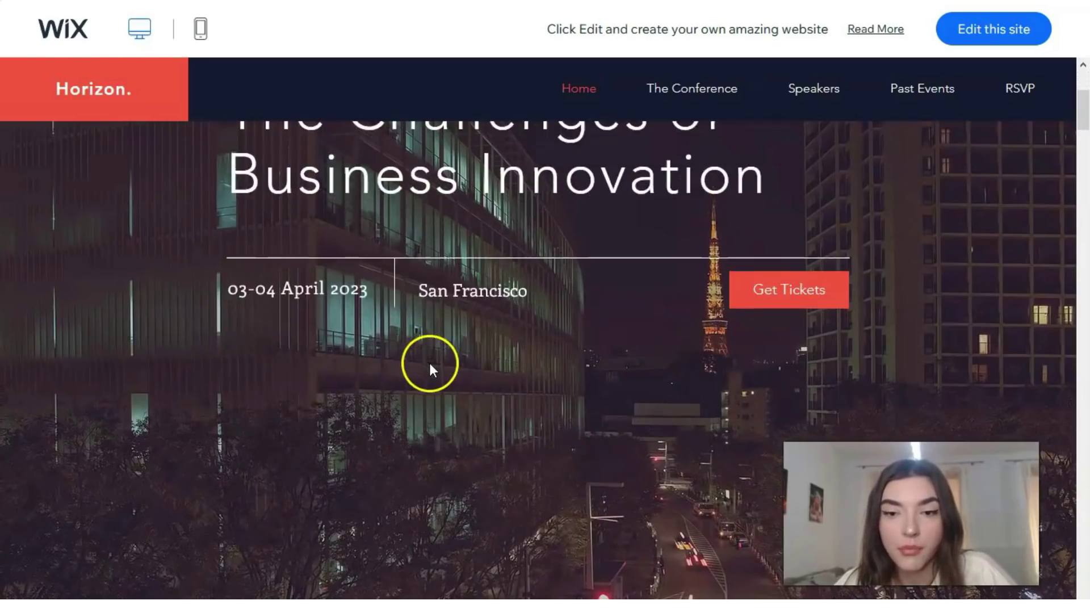
scroll(483, 392, "down", 20)
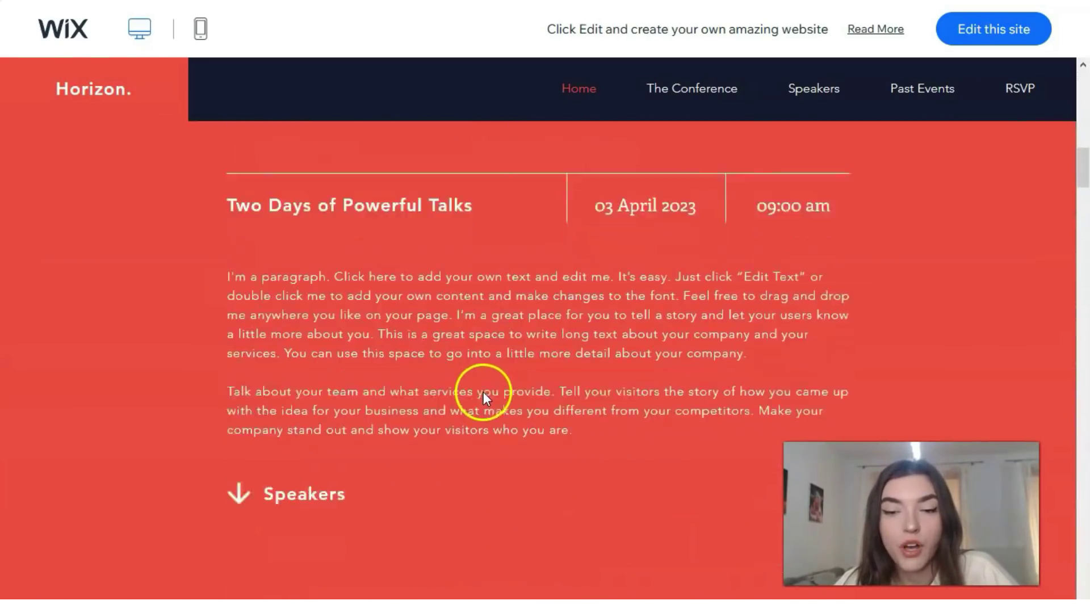
scroll(486, 391, "down", 15)
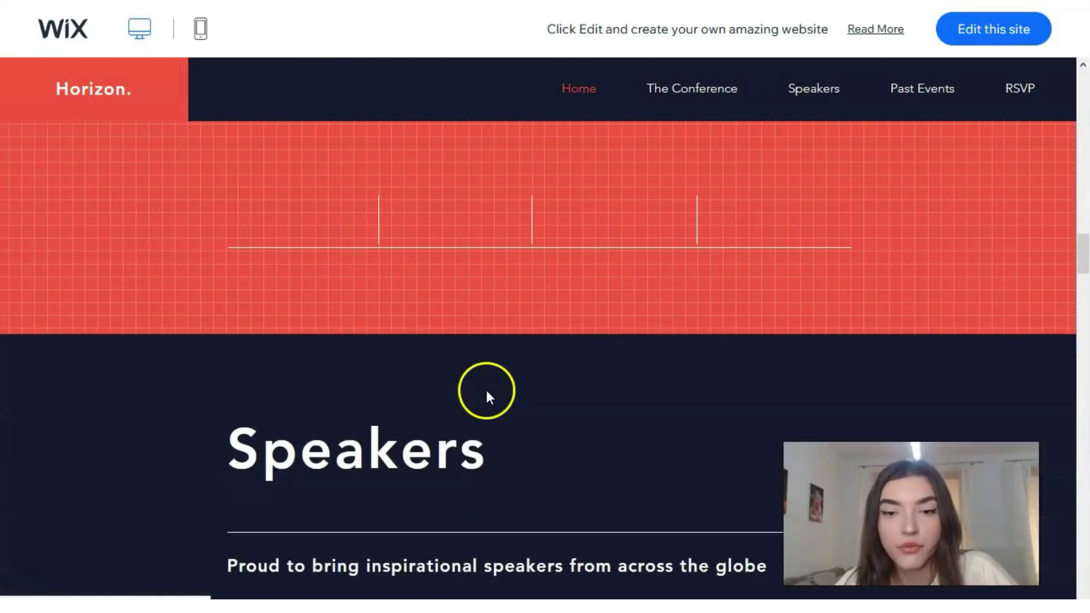
scroll(490, 389, "down", 20)
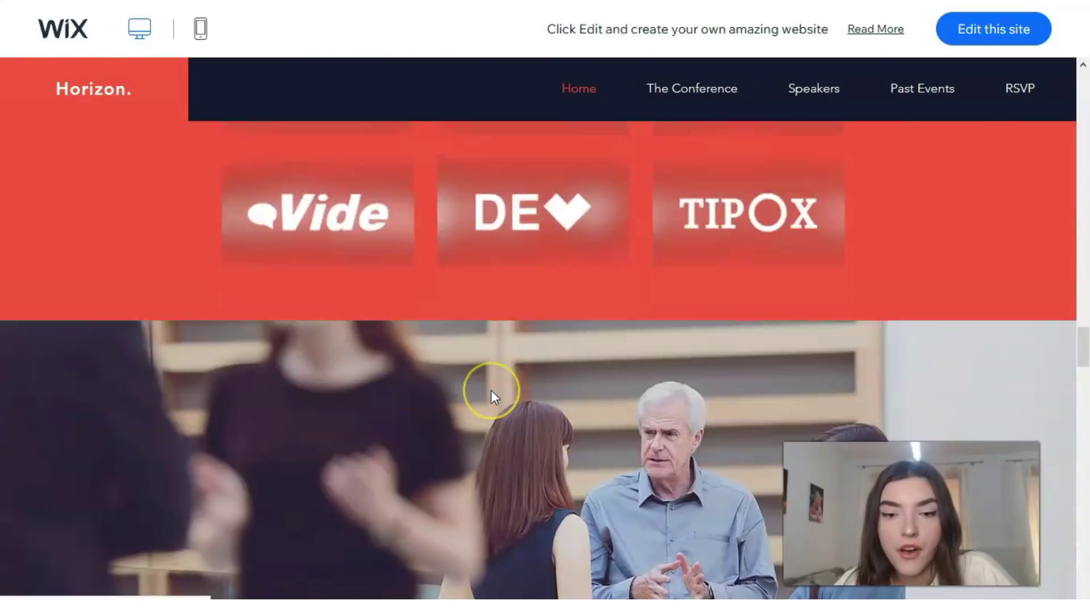
scroll(491, 390, "down", 20)
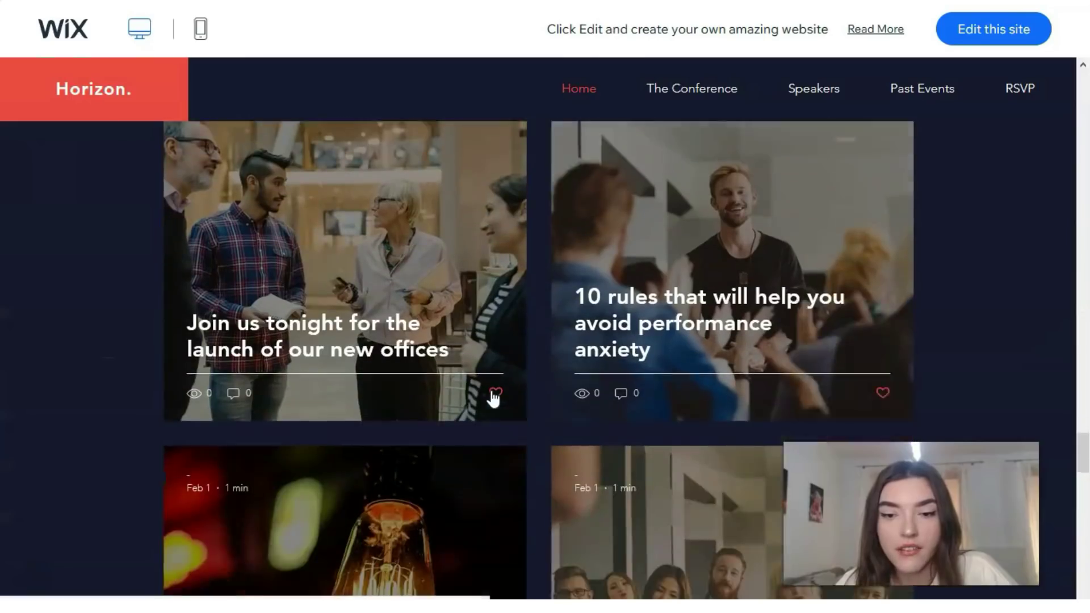
scroll(496, 388, "down", 10)
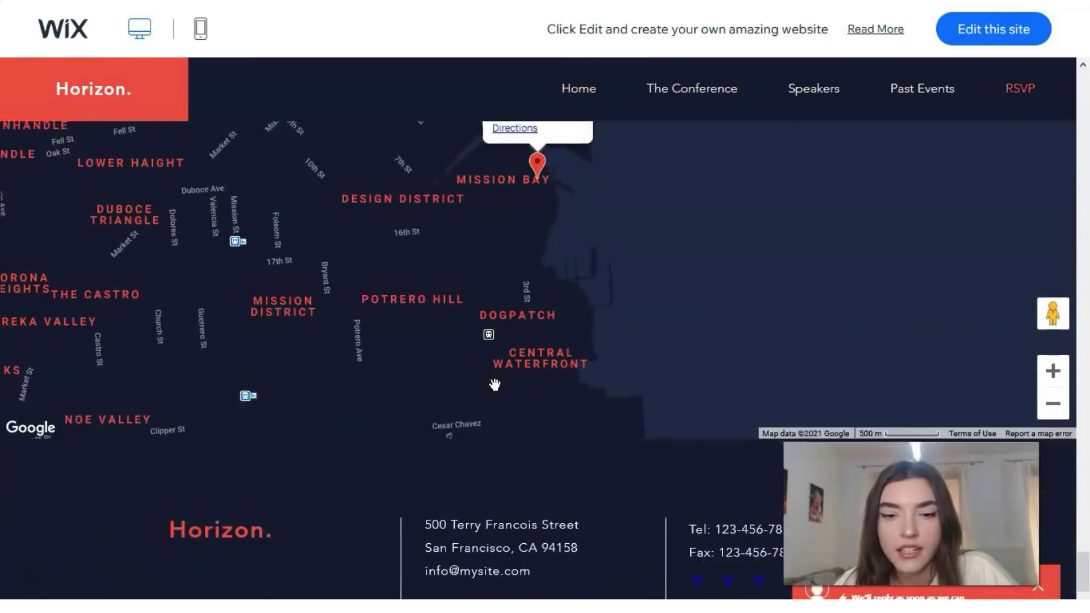
scroll(495, 391, "up", 20)
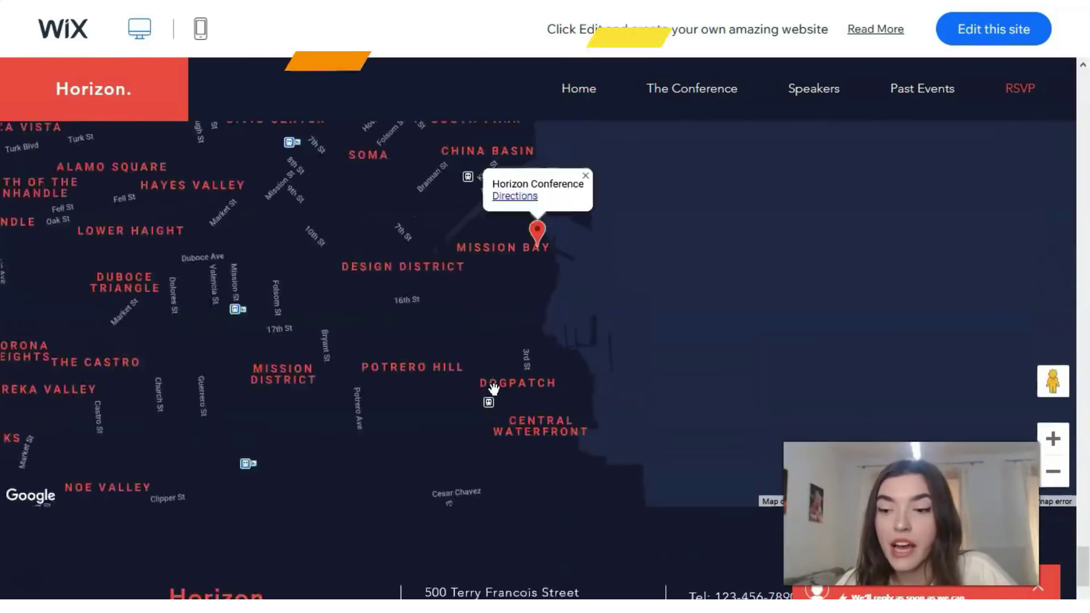
scroll(494, 390, "up", 20)
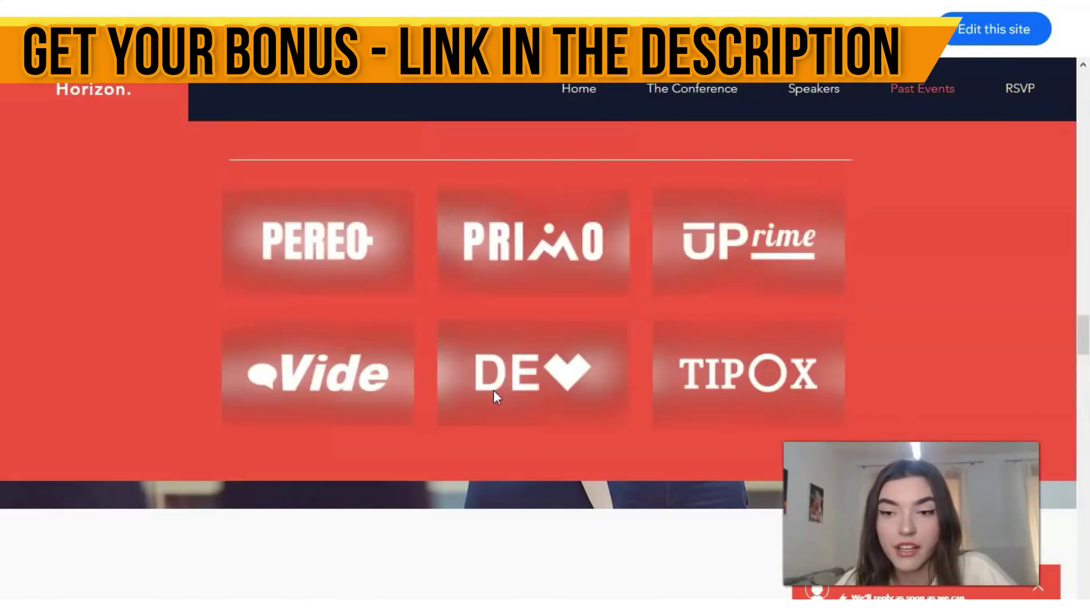
scroll(501, 362, "up", 8)
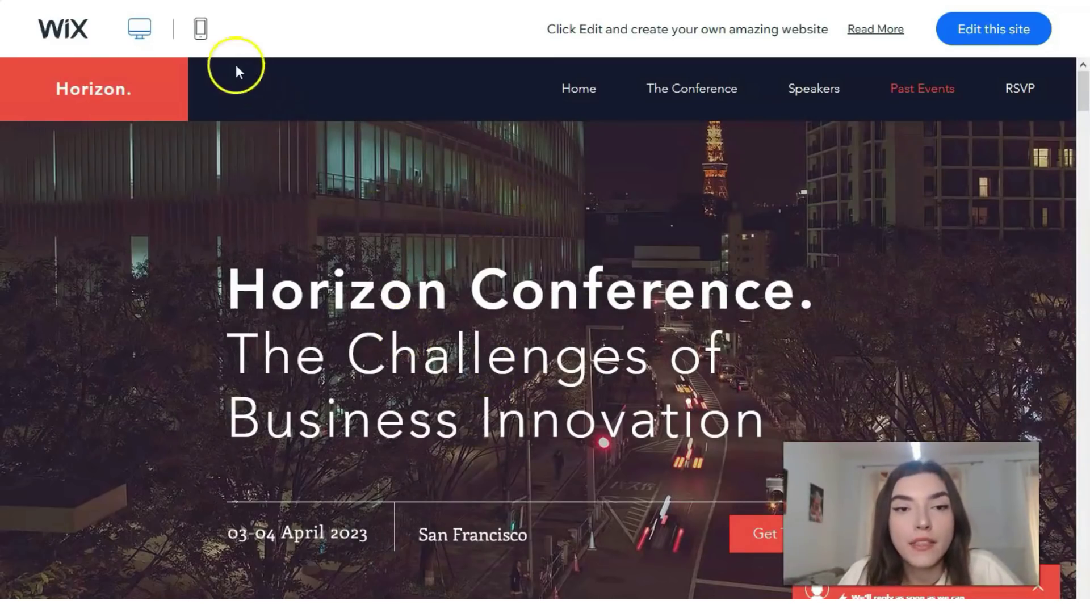
left_click(203, 35)
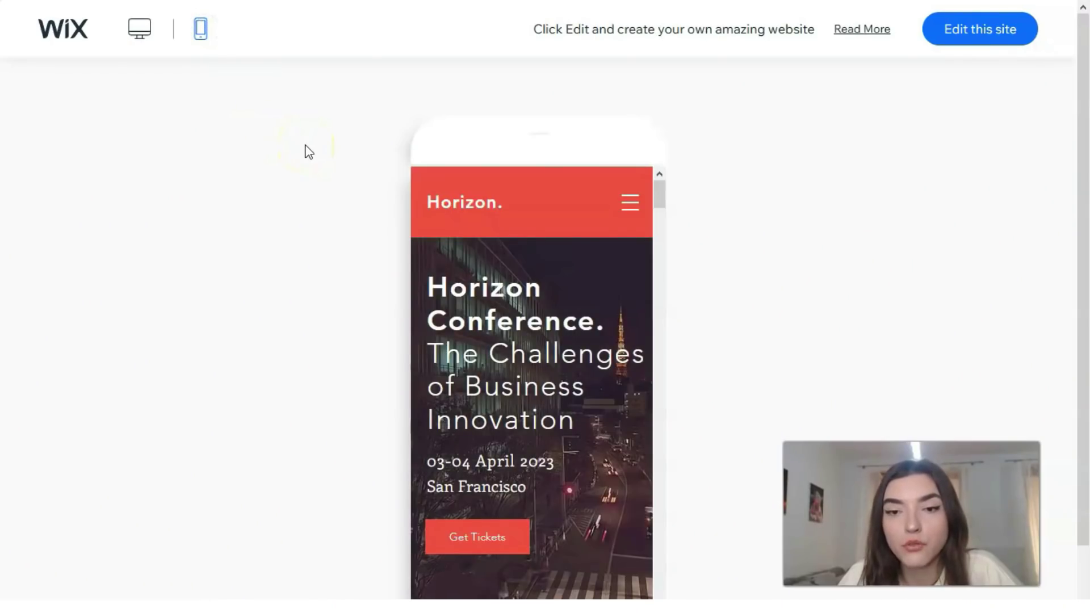
- Browse the Horizon phone preview before returning to the Events templates gallery
left_click_drag(663, 196, 557, 208)
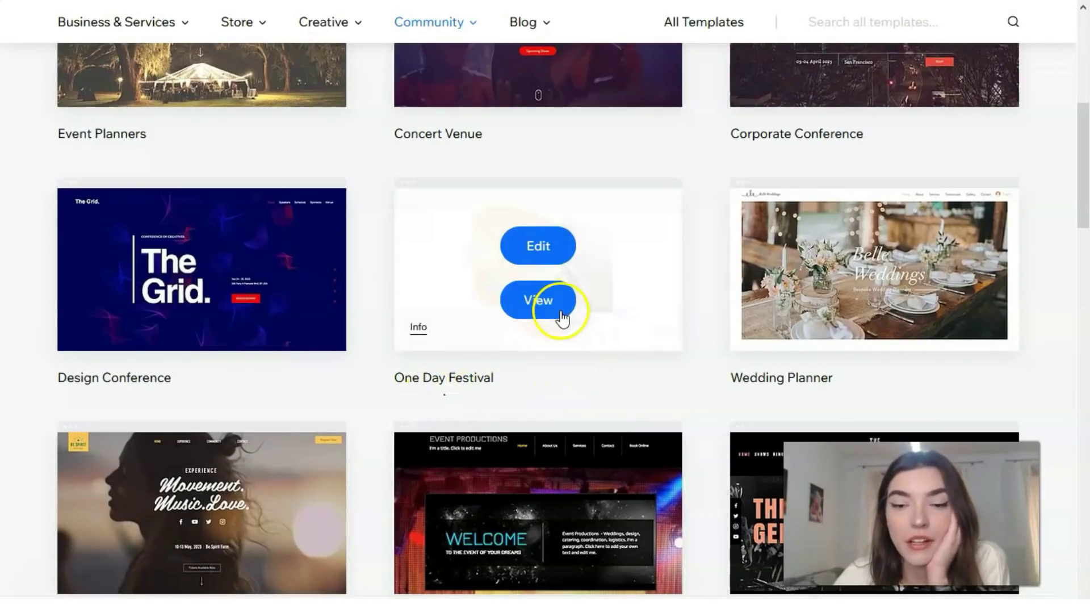
- Preview the One Day Festival template and open its full demo
left_click(562, 317)
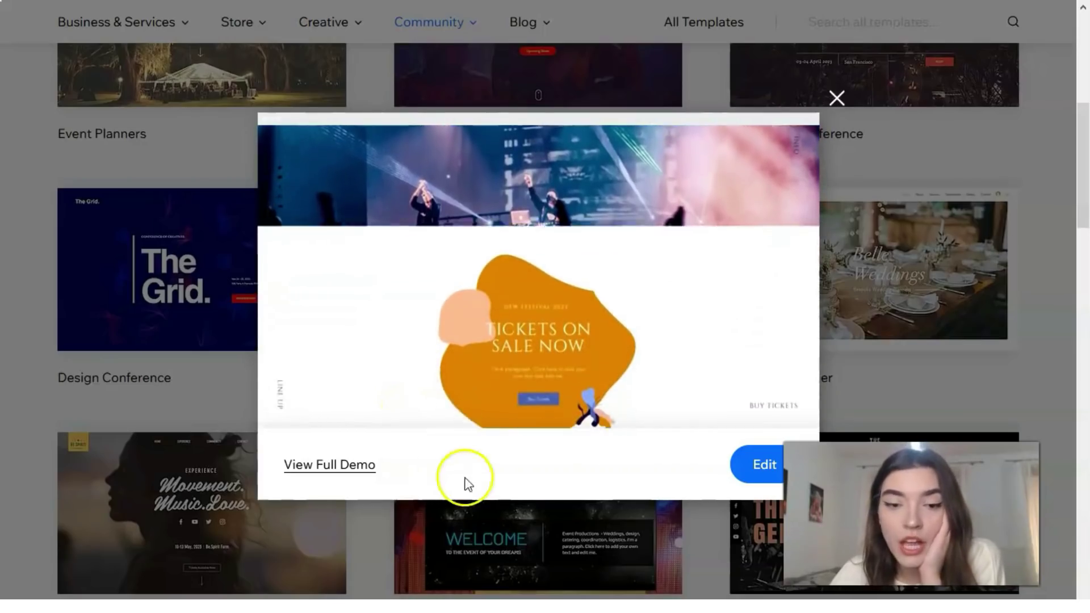
left_click(312, 469)
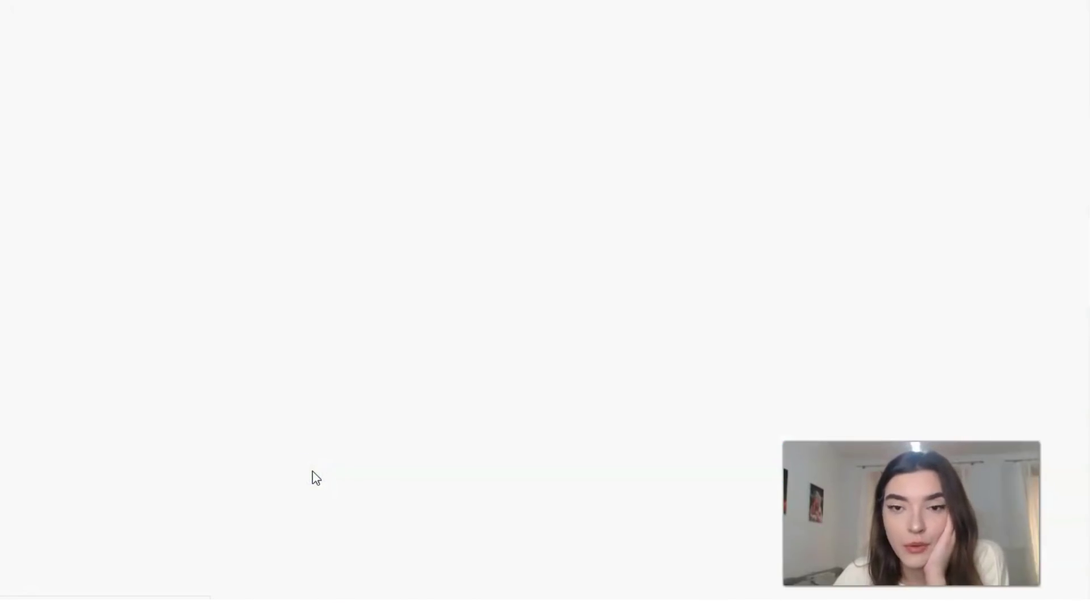
left_click(303, 481)
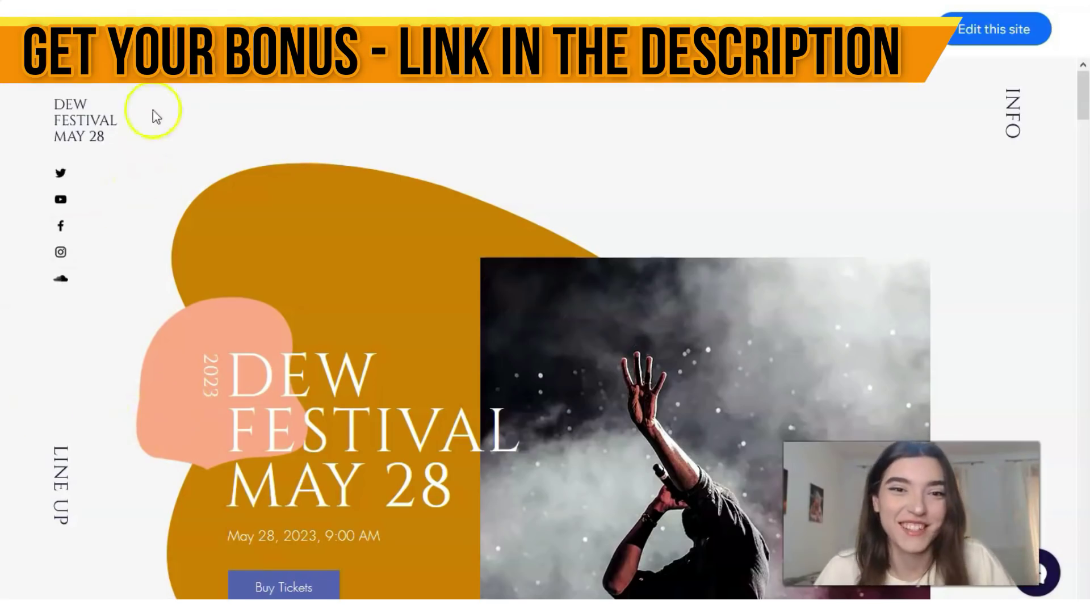
scroll(451, 278, "down", 15)
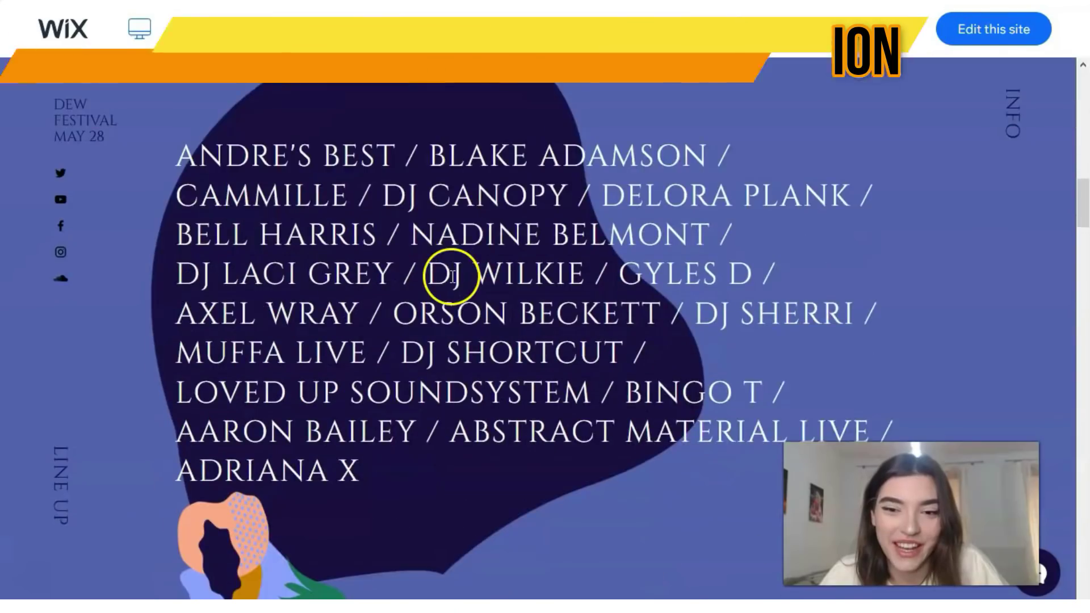
scroll(451, 277, "down", 10)
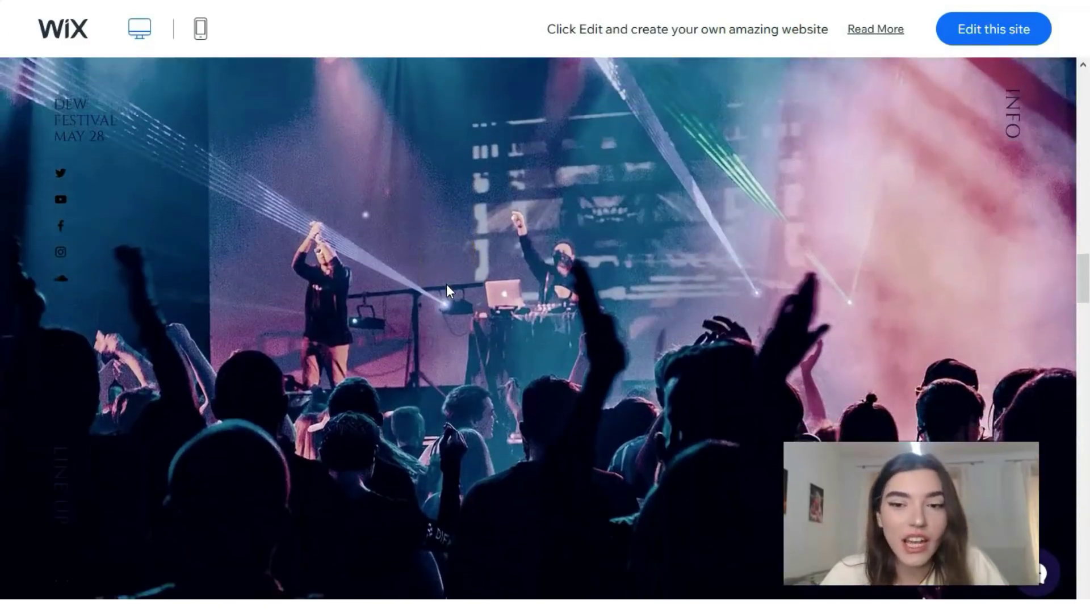
scroll(446, 285, "down", 12)
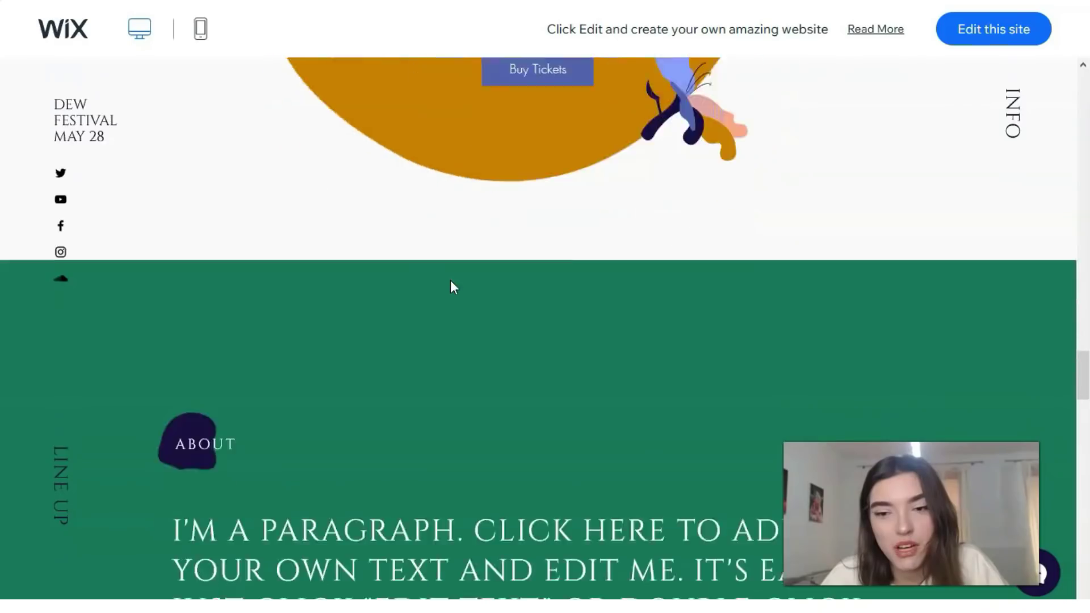
scroll(450, 280, "down", 12)
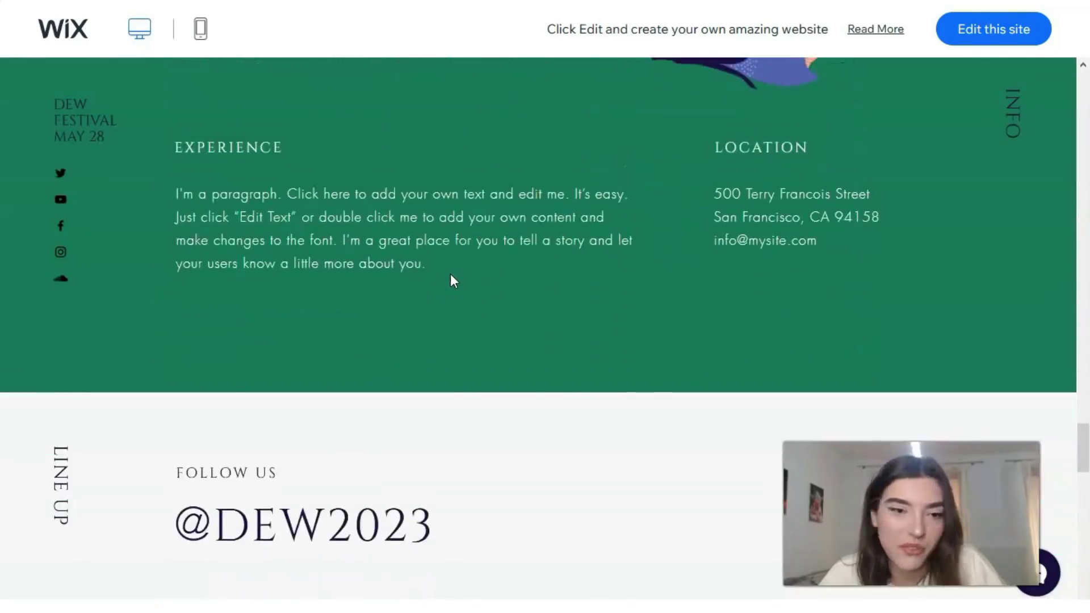
scroll(450, 282, "down", 12)
scroll(435, 273, "down", 1)
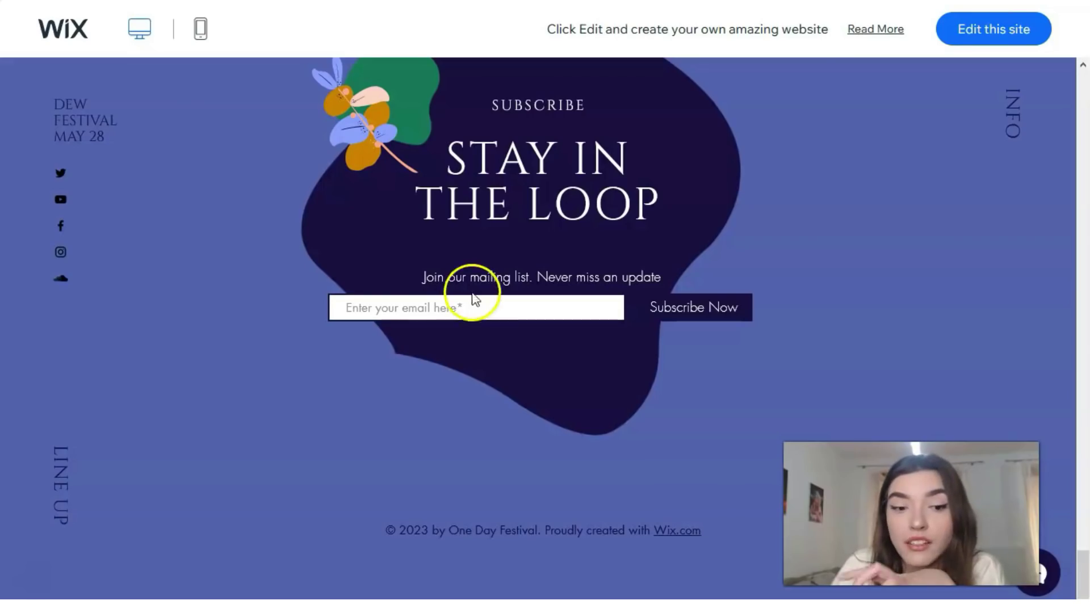
scroll(475, 299, "up", 15)
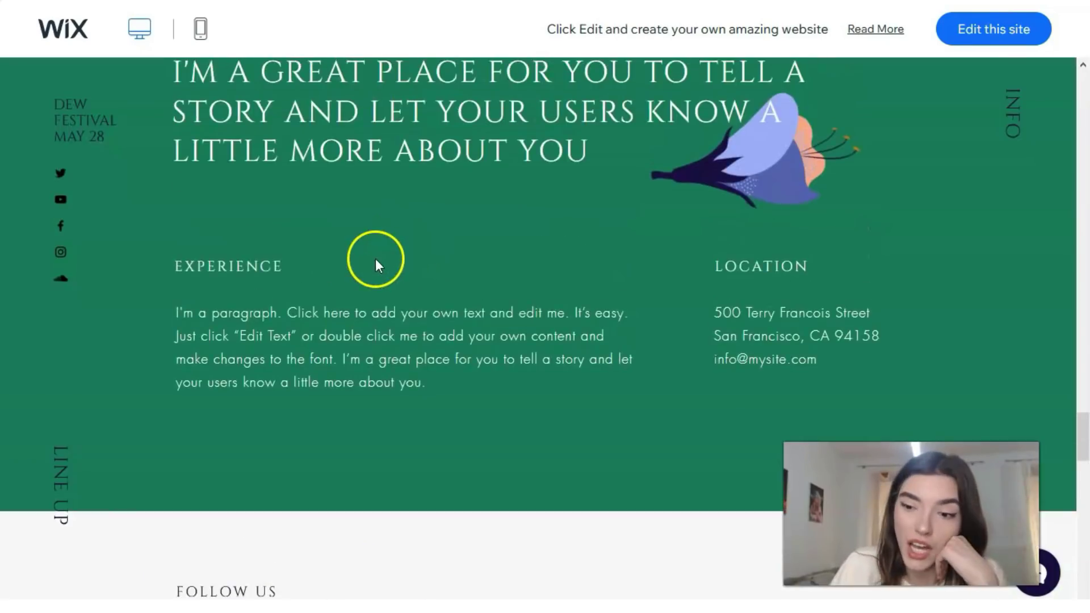
scroll(375, 259, "up", 15)
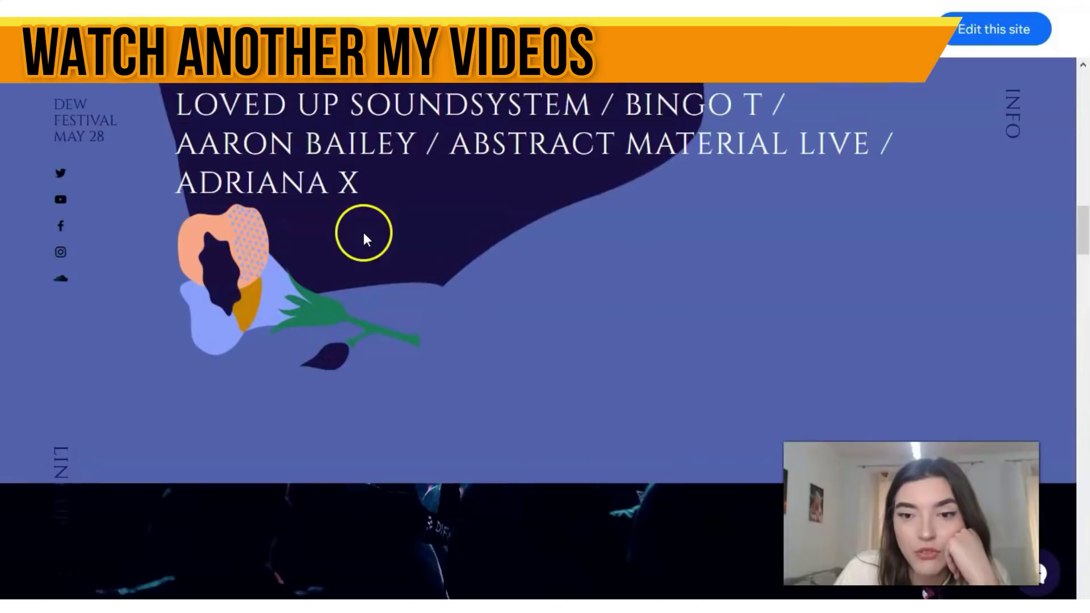
scroll(363, 232, "up", 10)
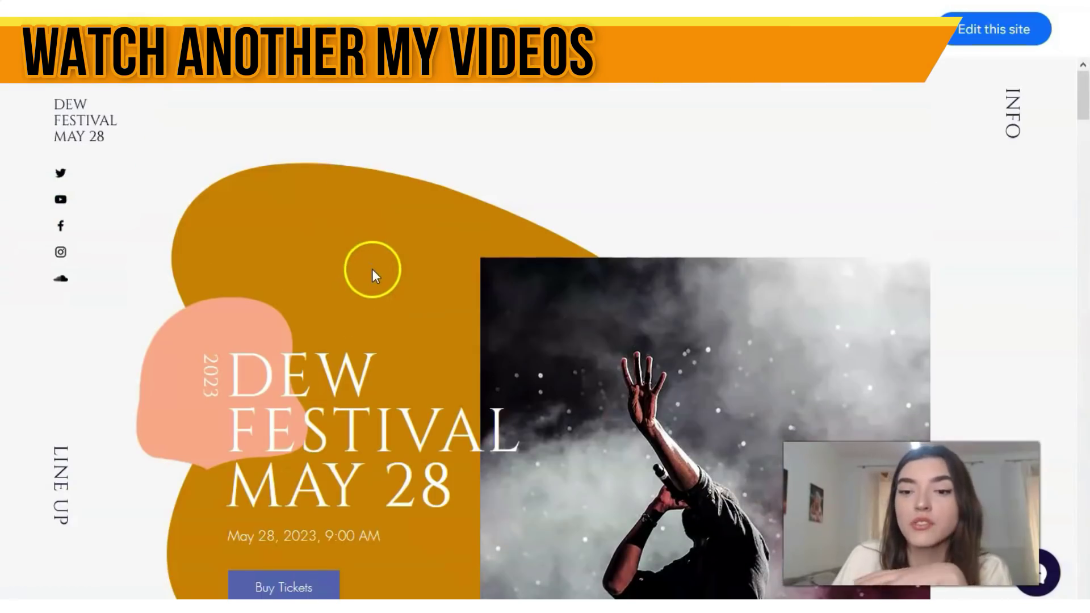
scroll(373, 272, "down", 4)
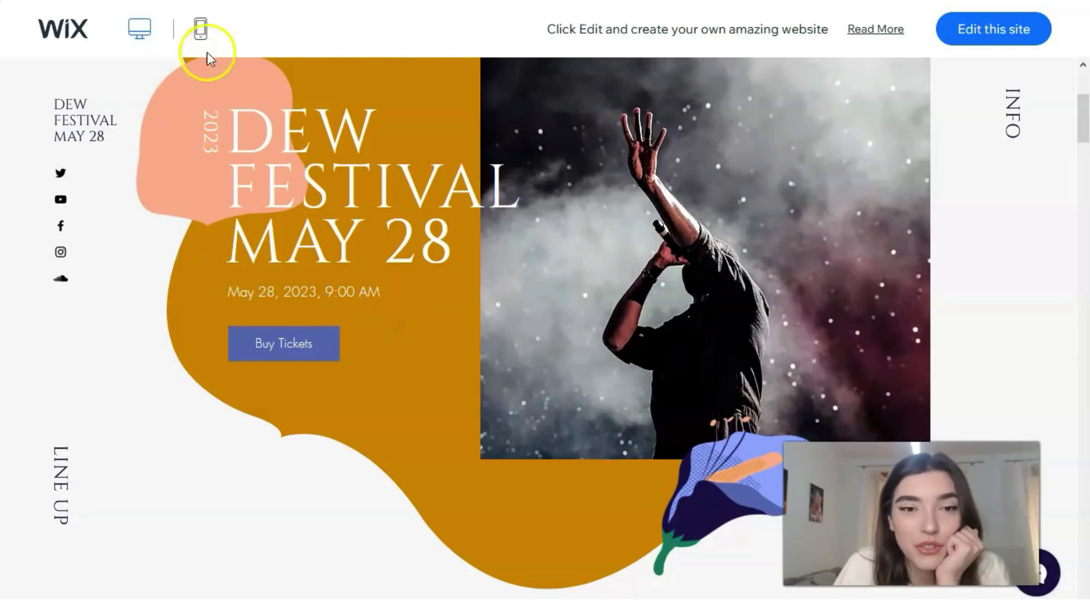
left_click(201, 34)
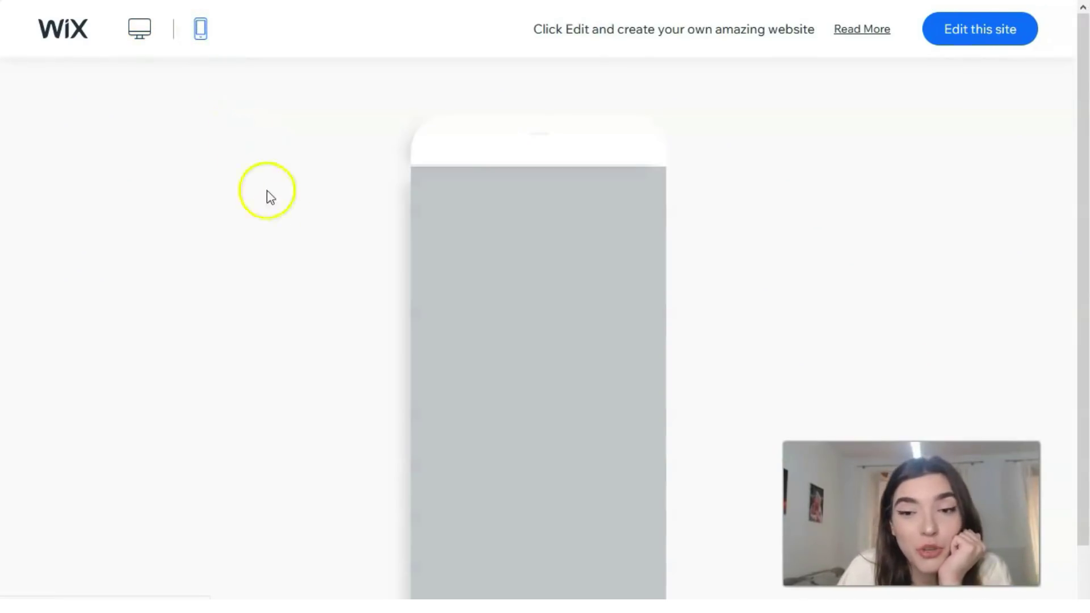
- Preview the Wedding Planner template (Belle Weddings) from the gallery
left_click_drag(654, 194, 713, 203)
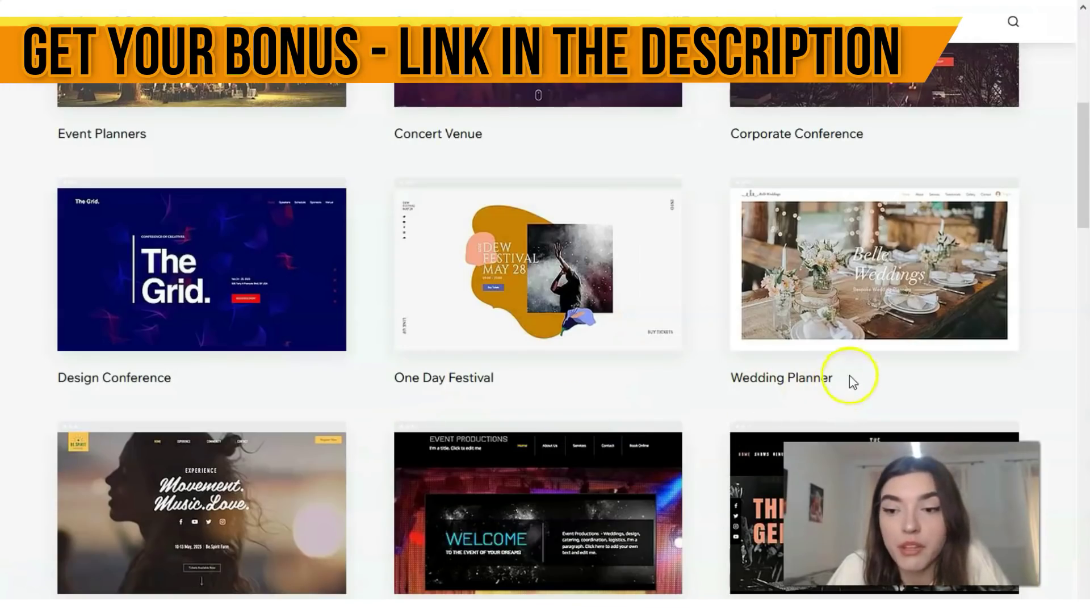
left_click(887, 311)
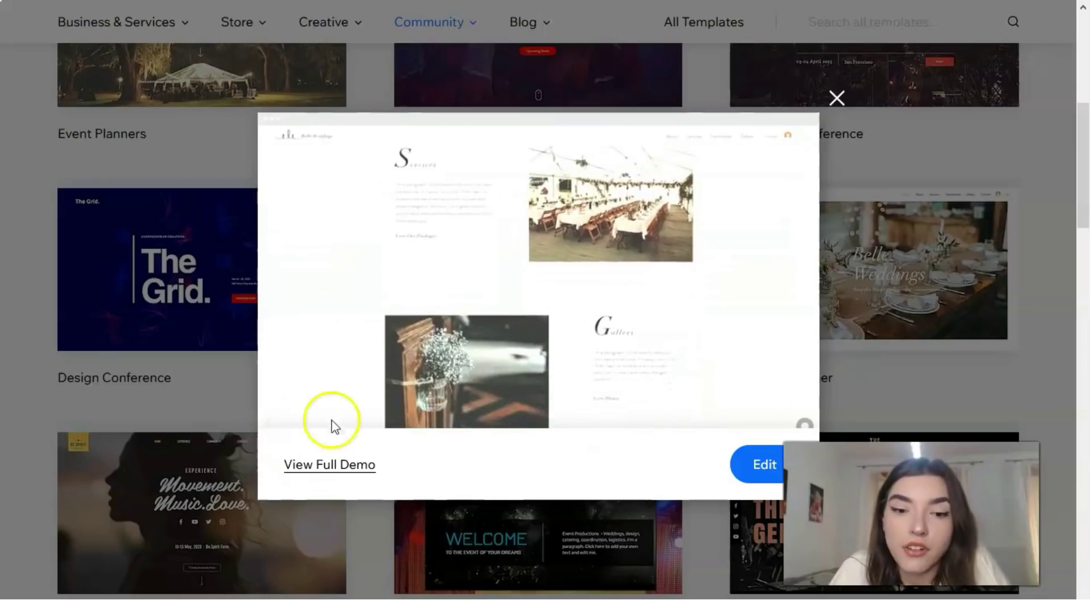
- Open the Belle Weddings full demo and scroll to Testimonials and the footer, then back up
left_click(329, 466)
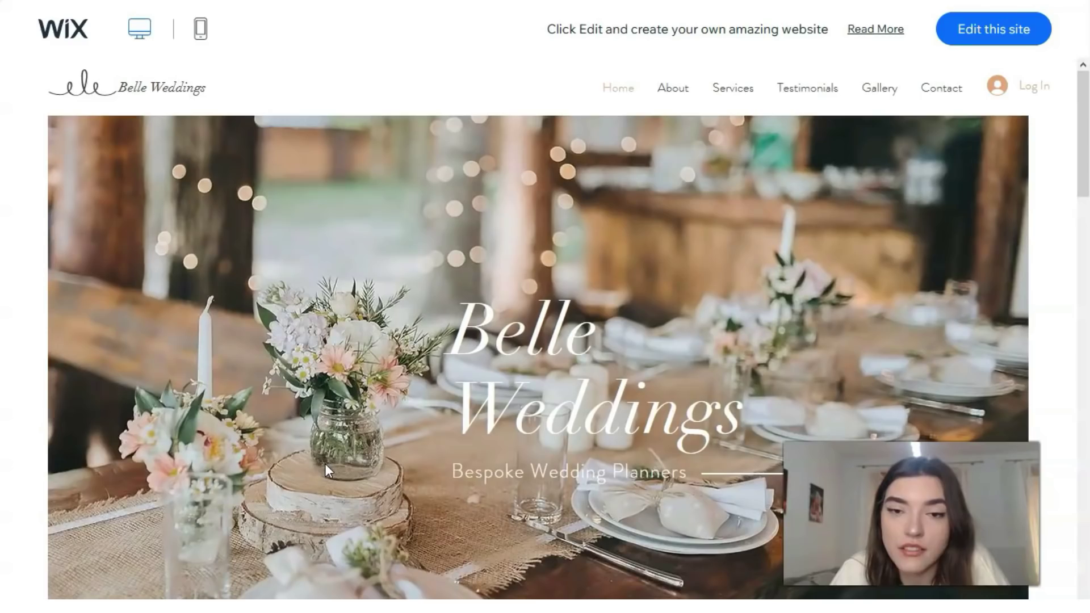
scroll(249, 392, "down", 10)
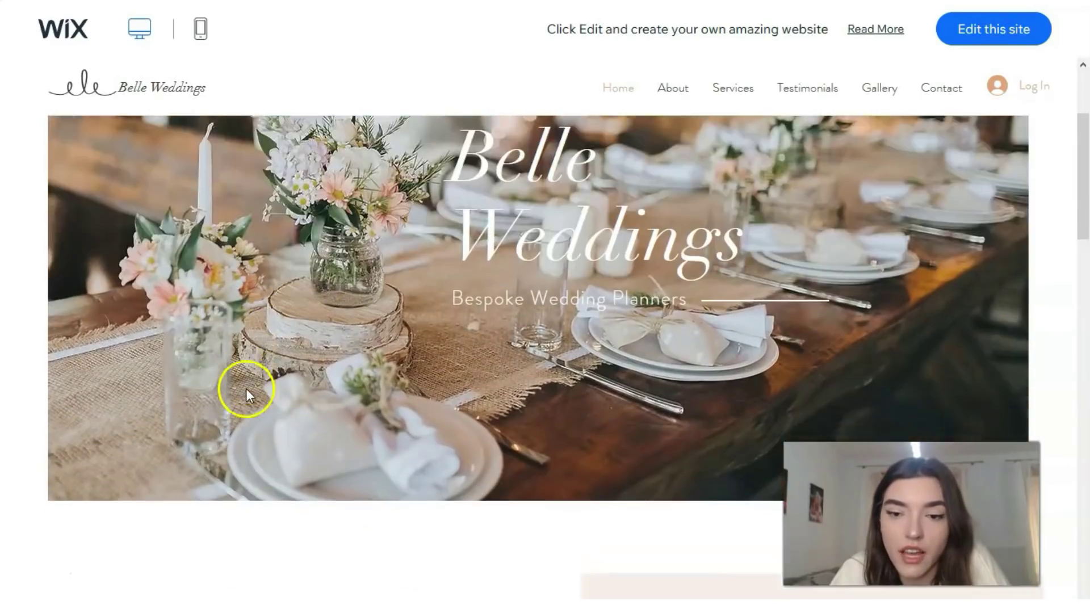
scroll(248, 391, "down", 15)
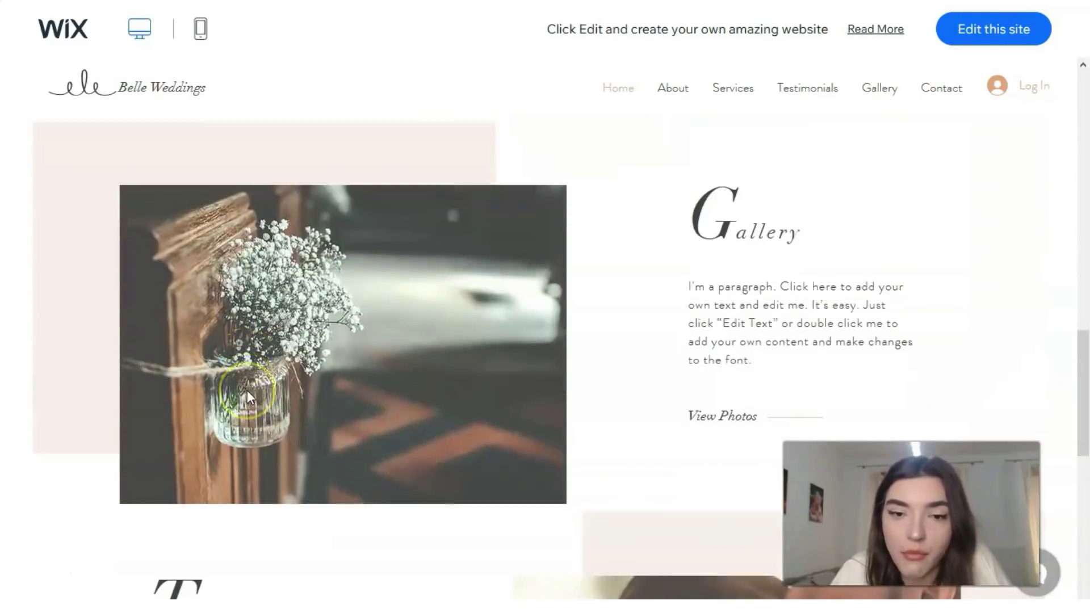
scroll(247, 392, "down", 2)
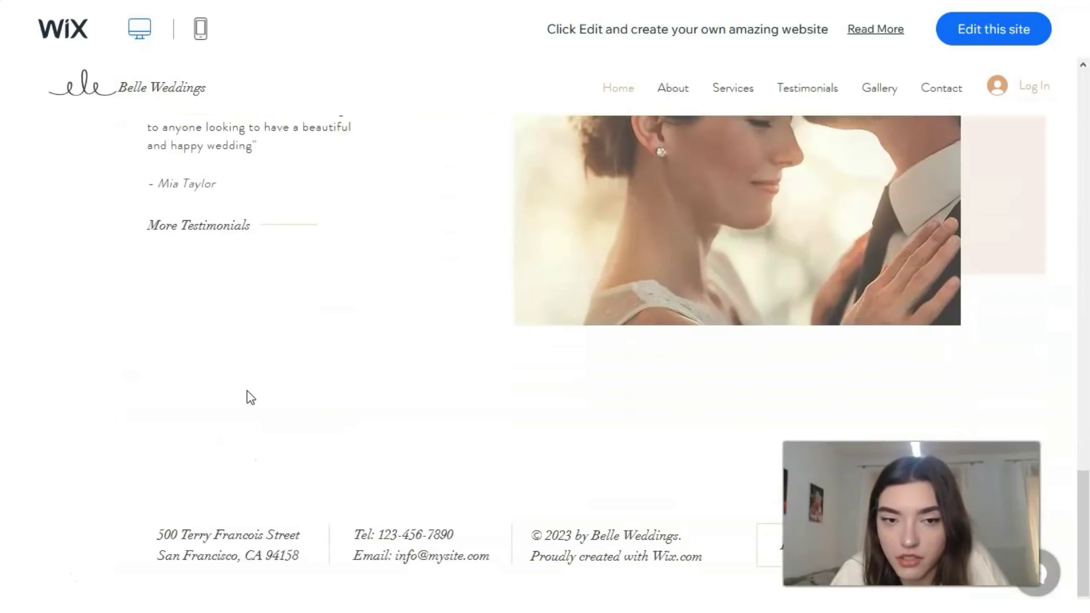
scroll(244, 397, "up", 10)
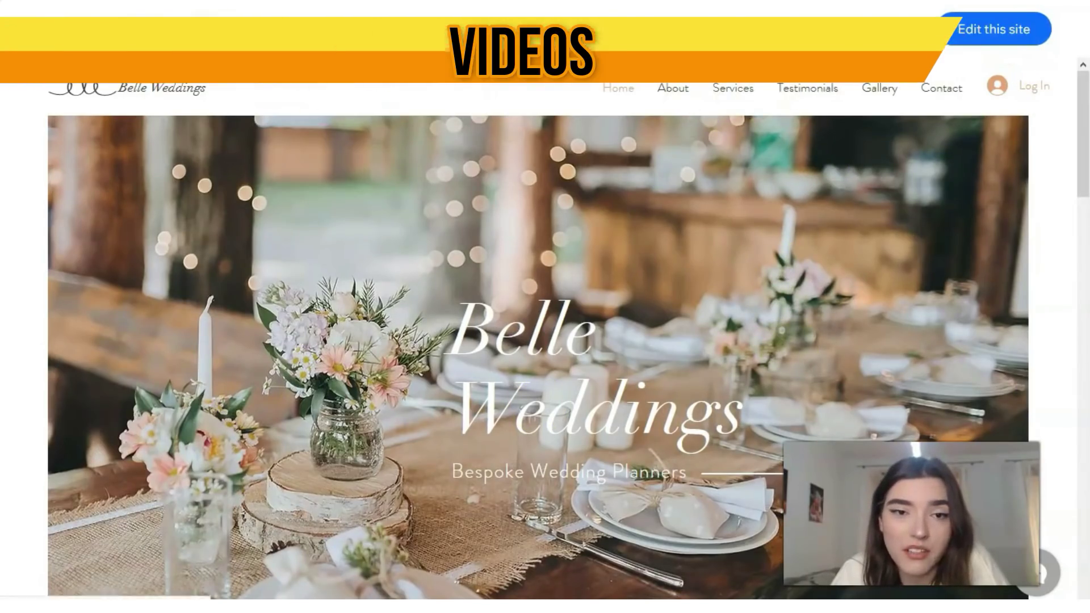
- Check the Belle Weddings demo in mobile view, then start editing the template
left_click(200, 29)
scroll(569, 253, "down", 10)
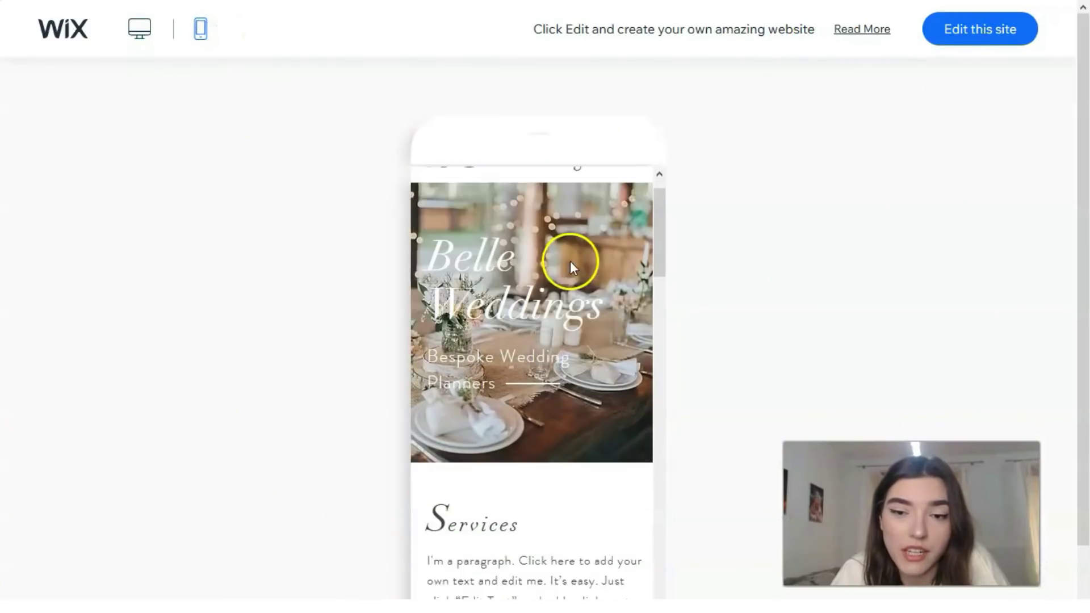
scroll(574, 263, "down", 10)
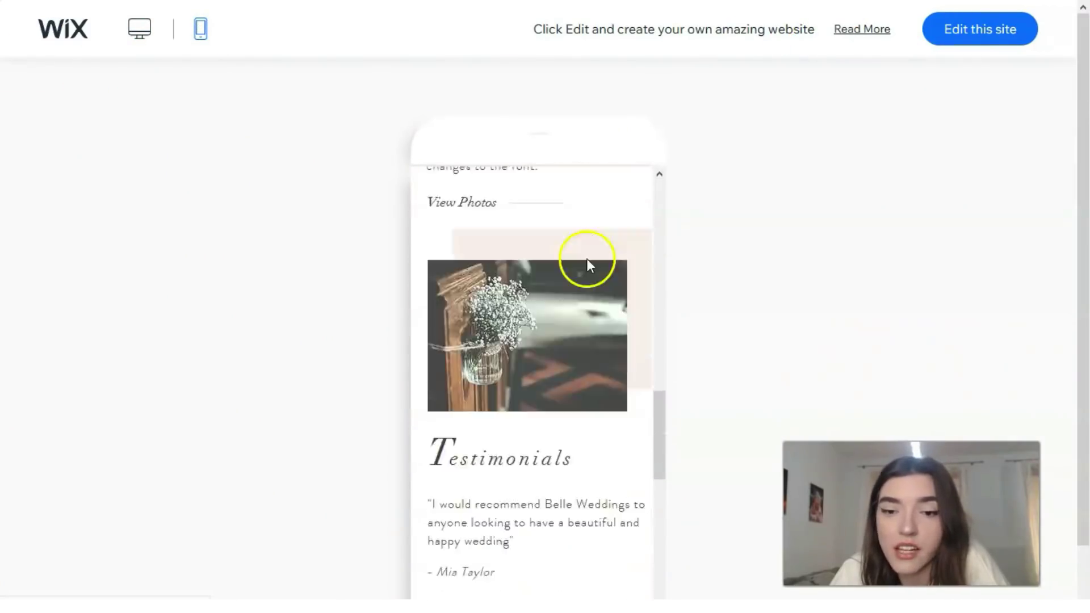
scroll(586, 264, "down", 5)
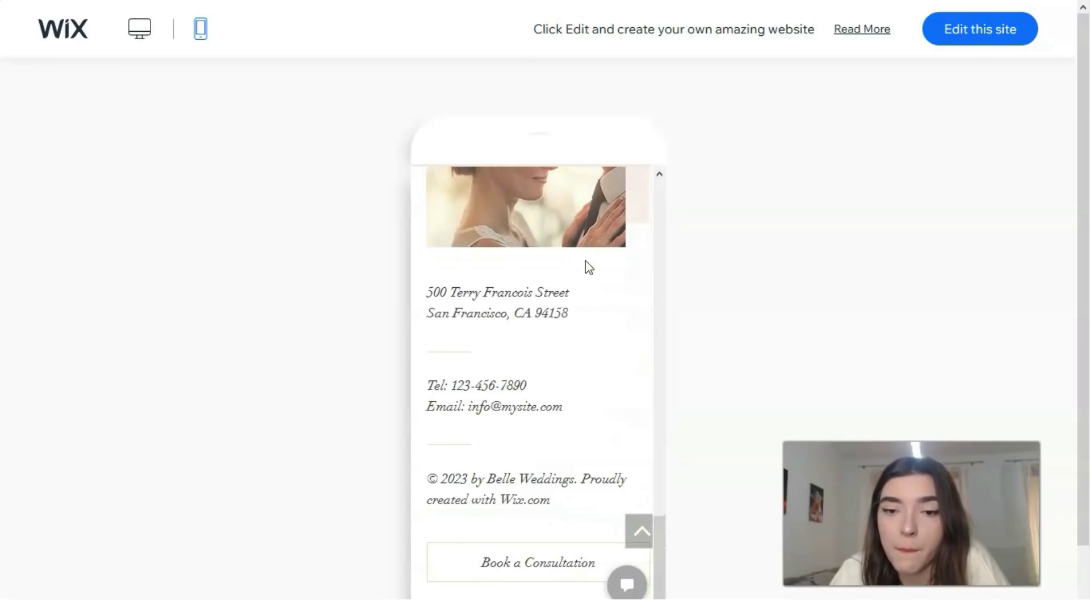
scroll(585, 260, "up", 20)
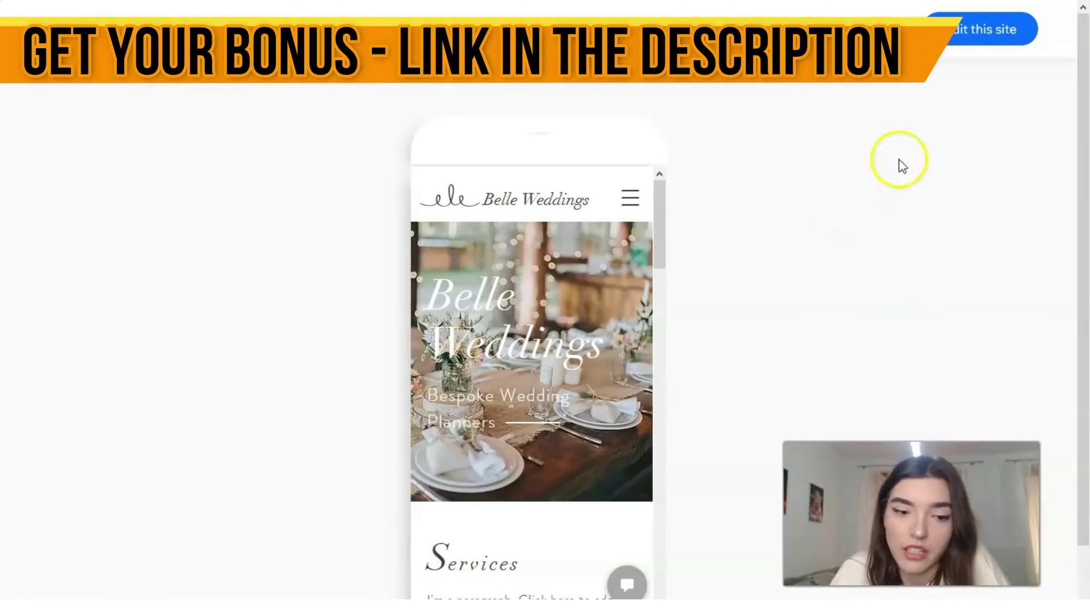
left_click(968, 34)
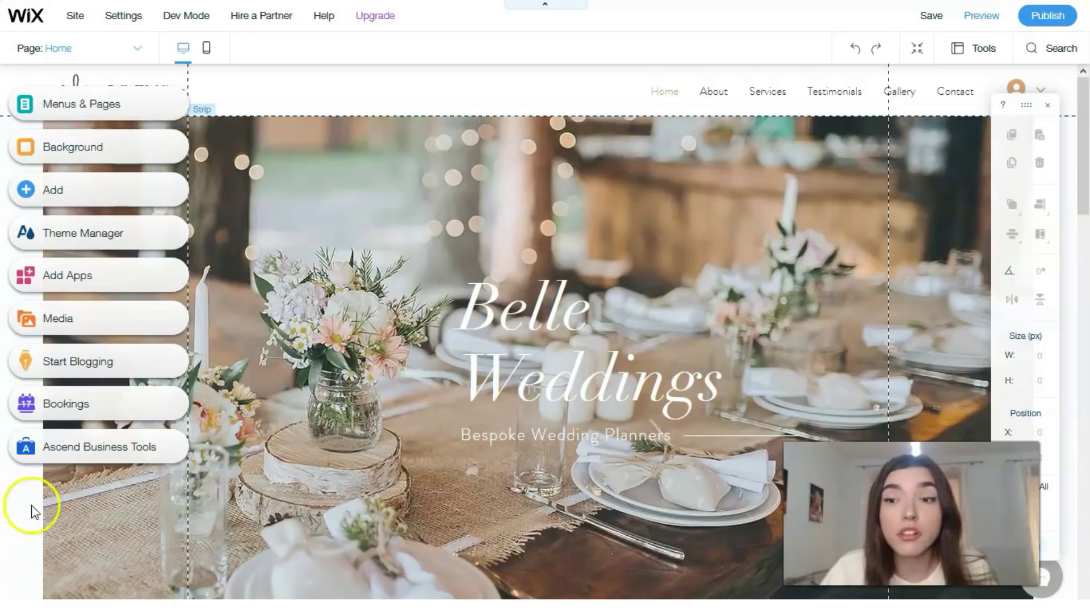
- Select the Belle Weddings hero title and open its text settings
left_click(542, 318)
left_click(543, 318)
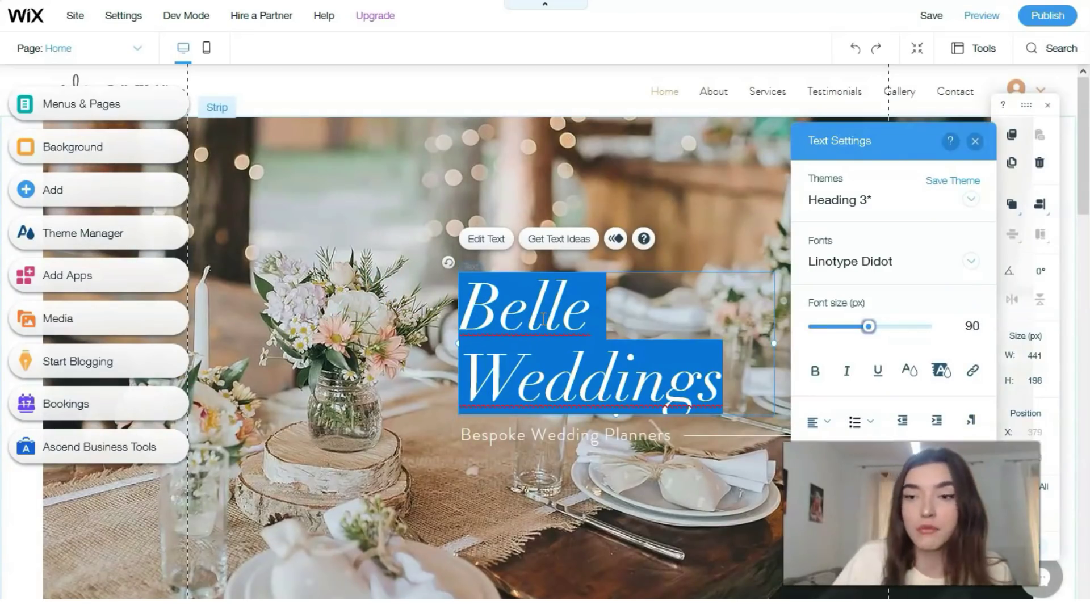
- Apply the Heading 1 theme to the title and enlarge it to 95 px
left_click_drag(848, 140, 181, 135)
left_click(302, 195)
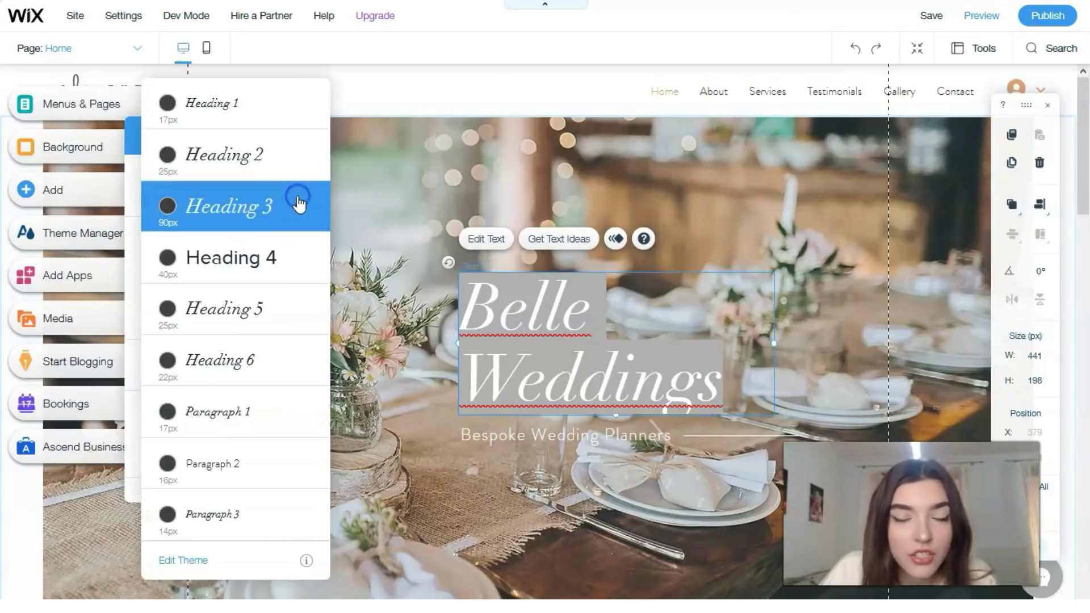
left_click(284, 176)
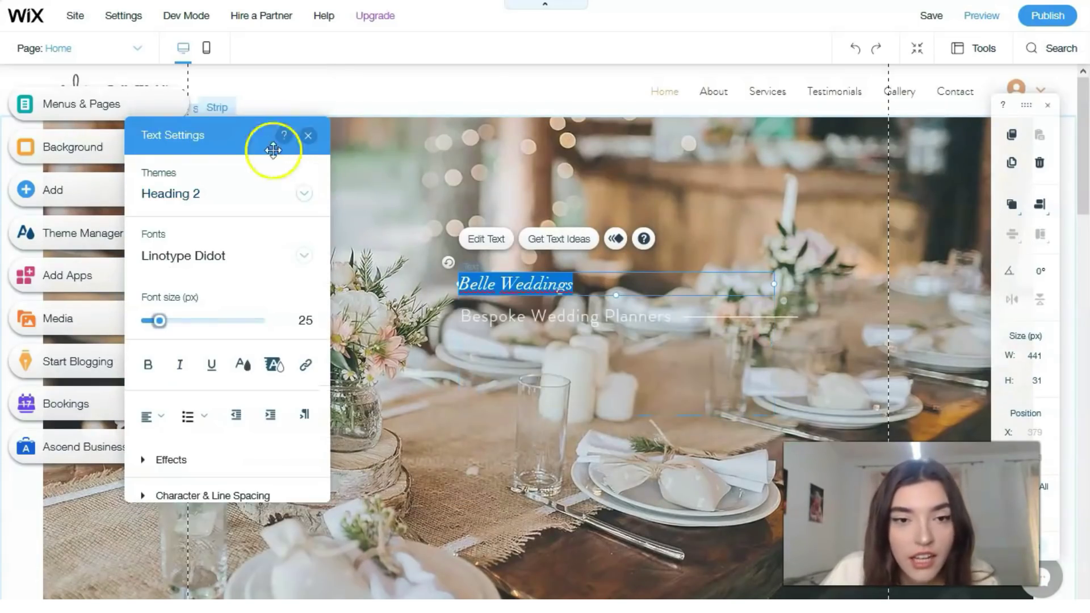
left_click(306, 195)
left_click(269, 160)
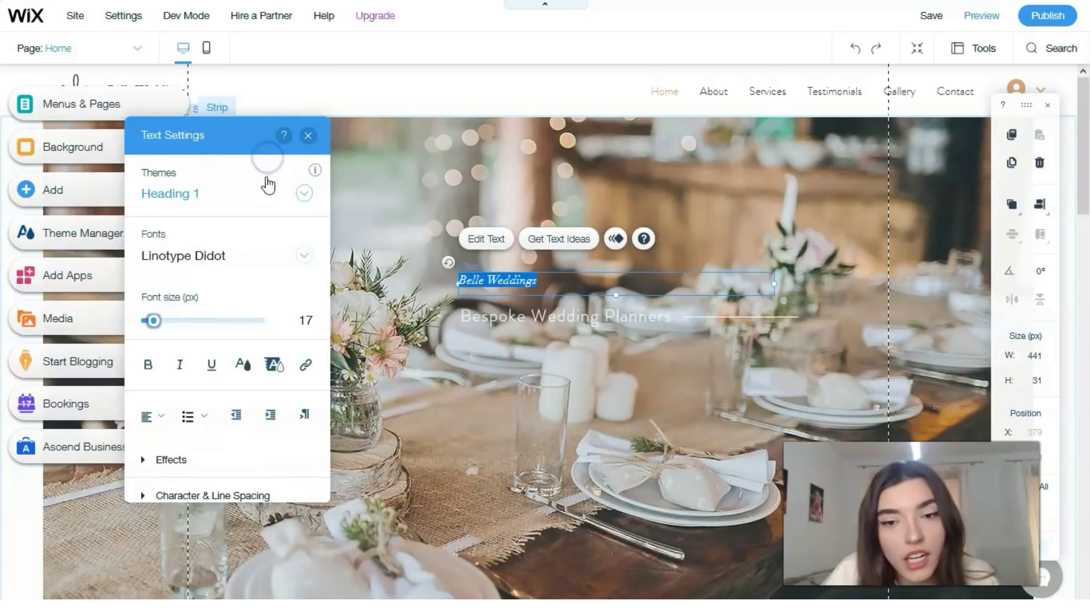
left_click_drag(154, 321, 205, 322)
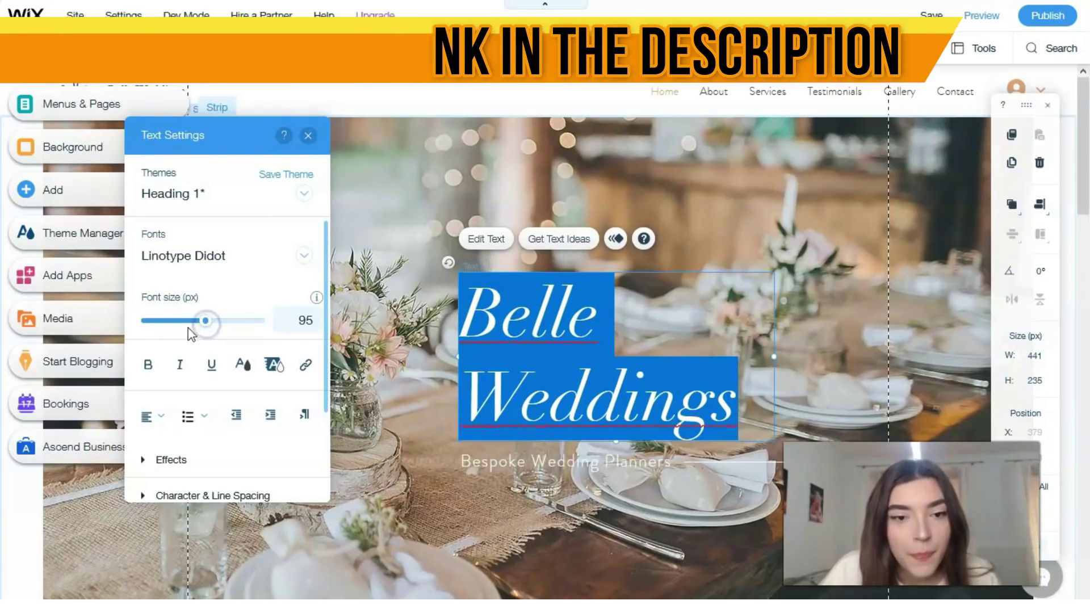
- Colour the title light off-white #F7EFE9 and close Text Settings
left_click(243, 364)
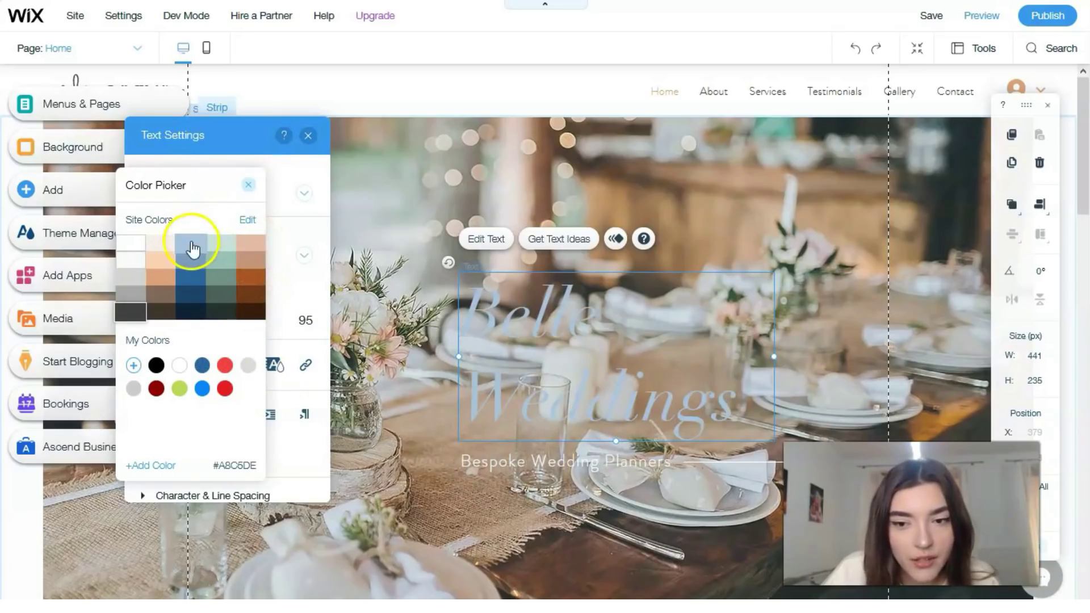
left_click(165, 243)
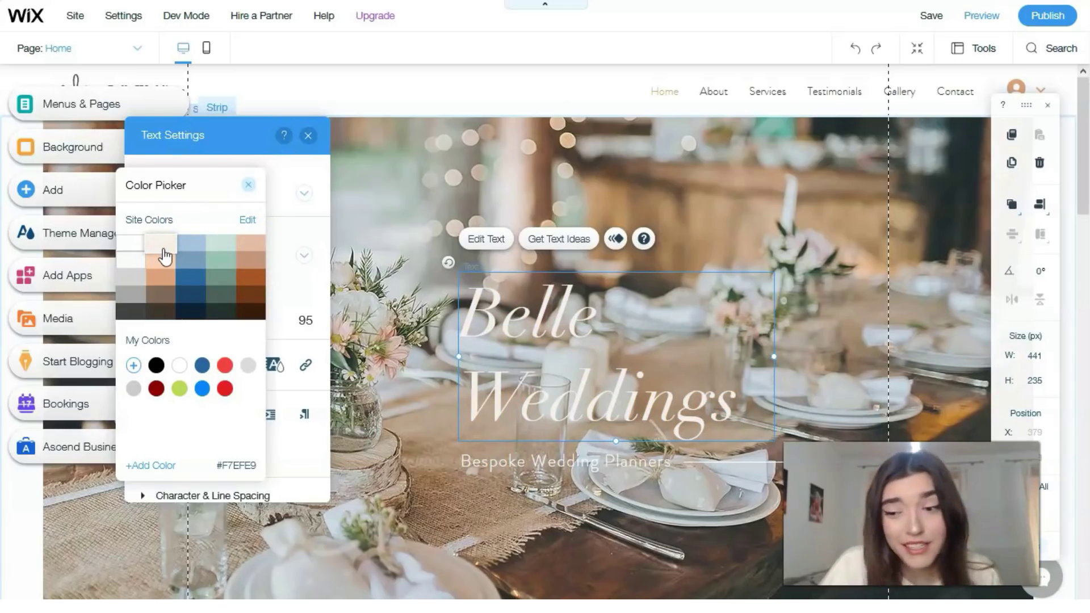
left_click(284, 135)
left_click(305, 135)
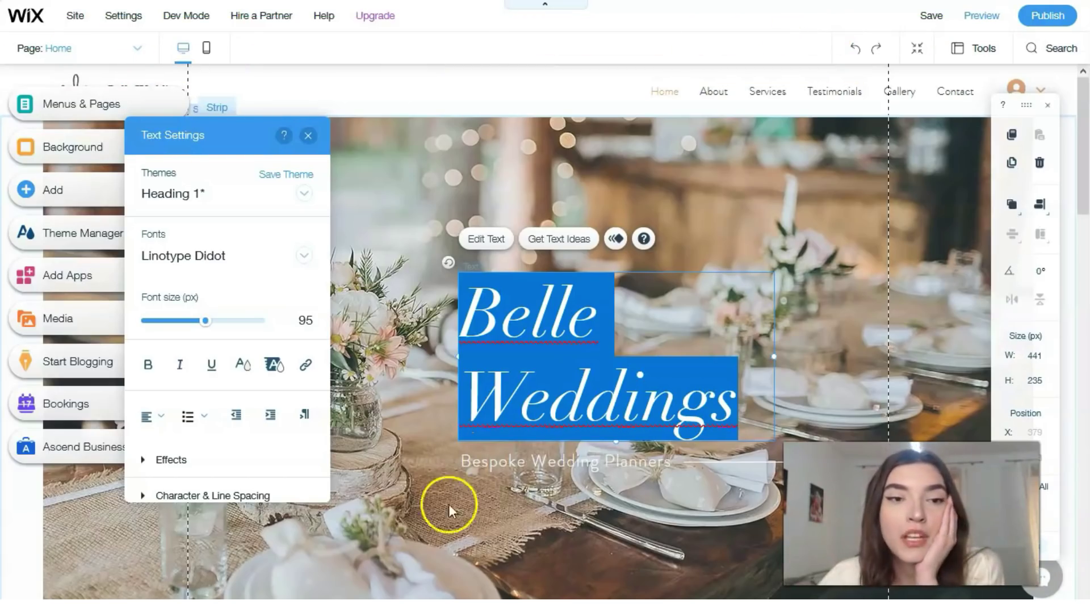
left_click(308, 135)
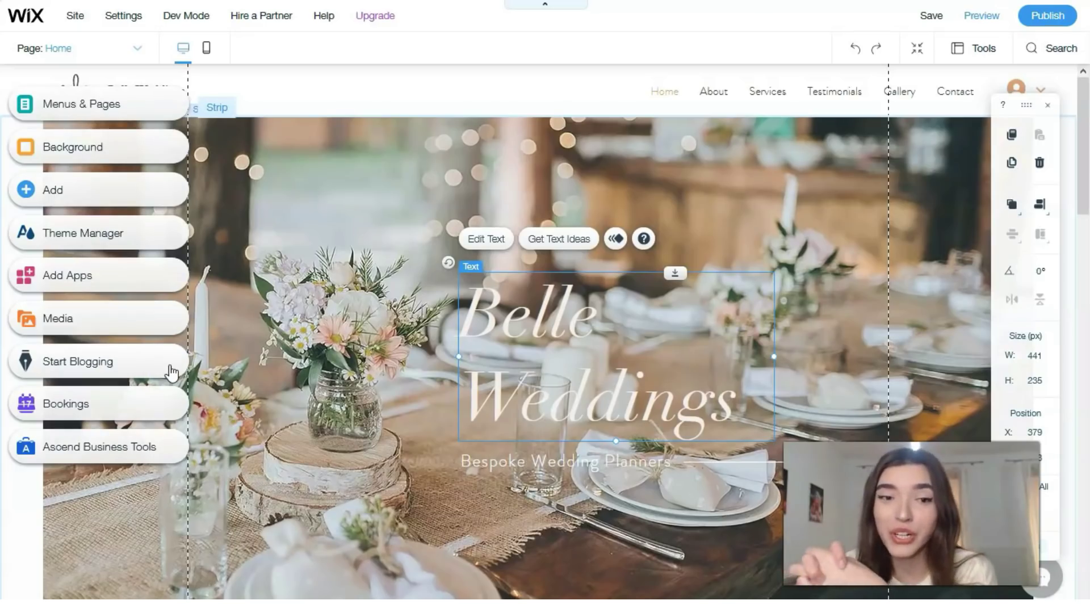
- Open the site's page list, then the home page's Page Background settings
left_click(100, 117)
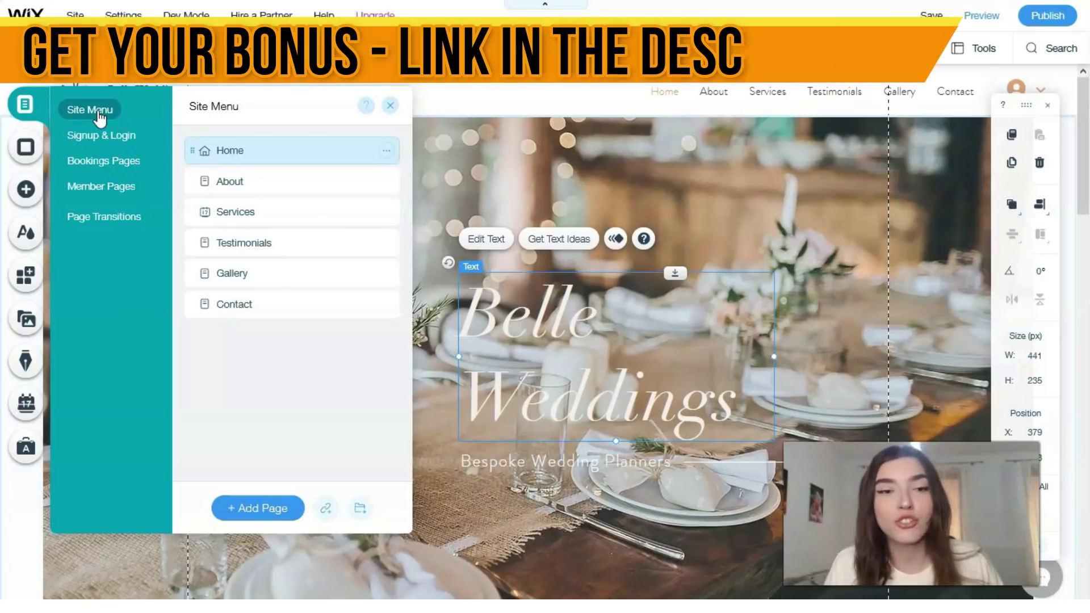
left_click(25, 151)
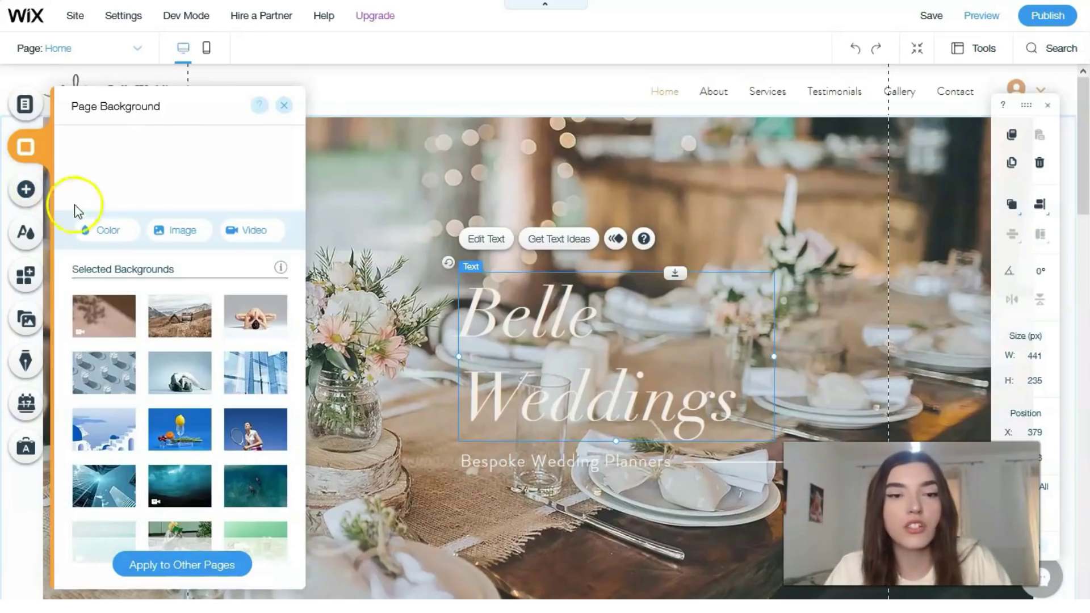
- Try light blue, mint and peach backgrounds, then set the page background to light grey #D4D4D2
left_click(106, 230)
left_click(183, 304)
left_click(203, 309)
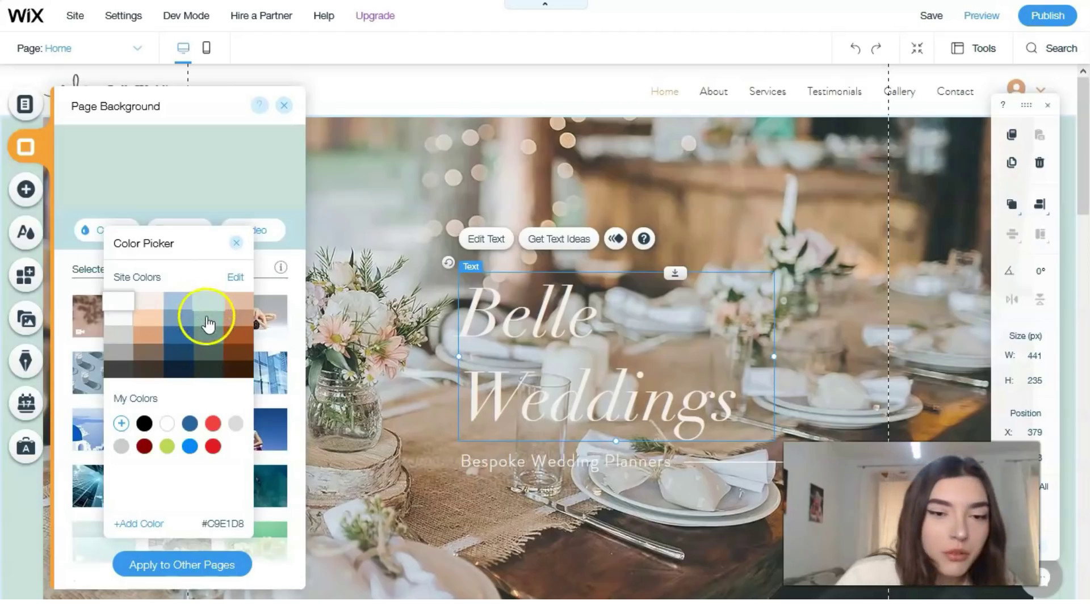
left_click(231, 309)
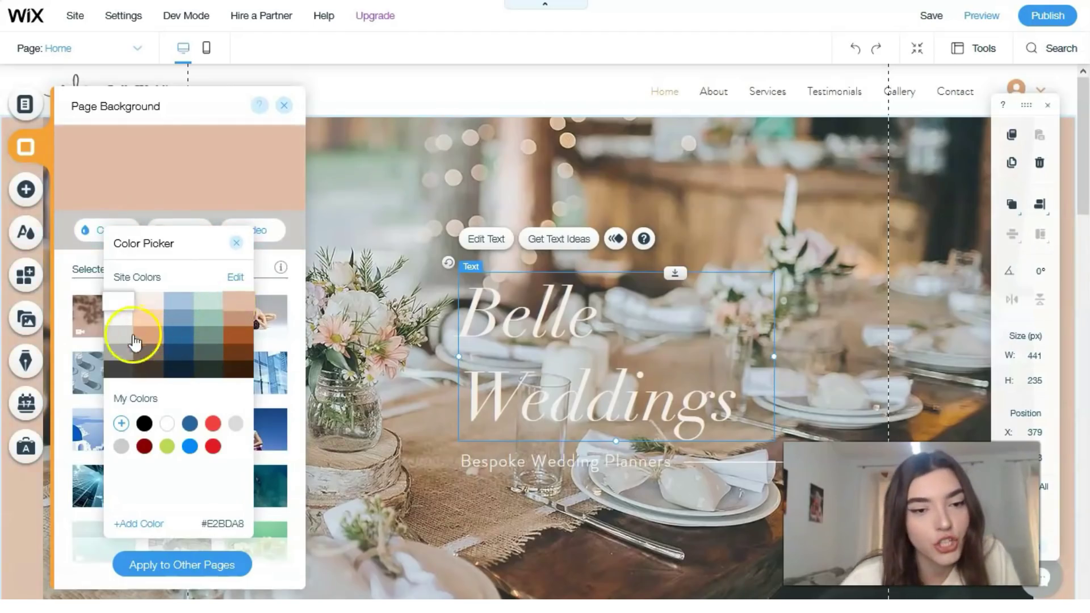
left_click(134, 341)
left_click(122, 341)
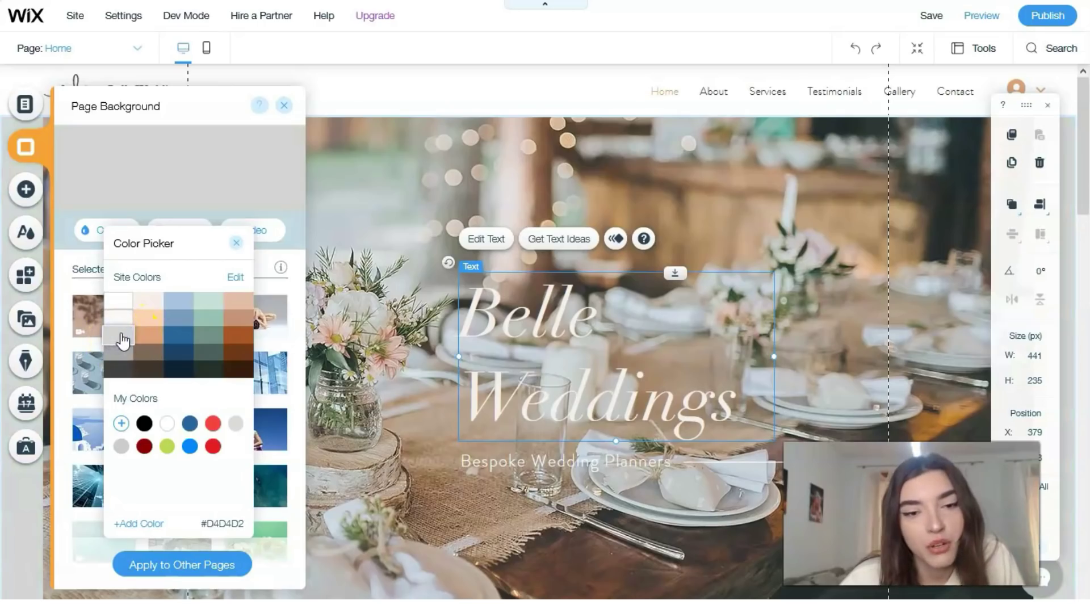
left_click(234, 317)
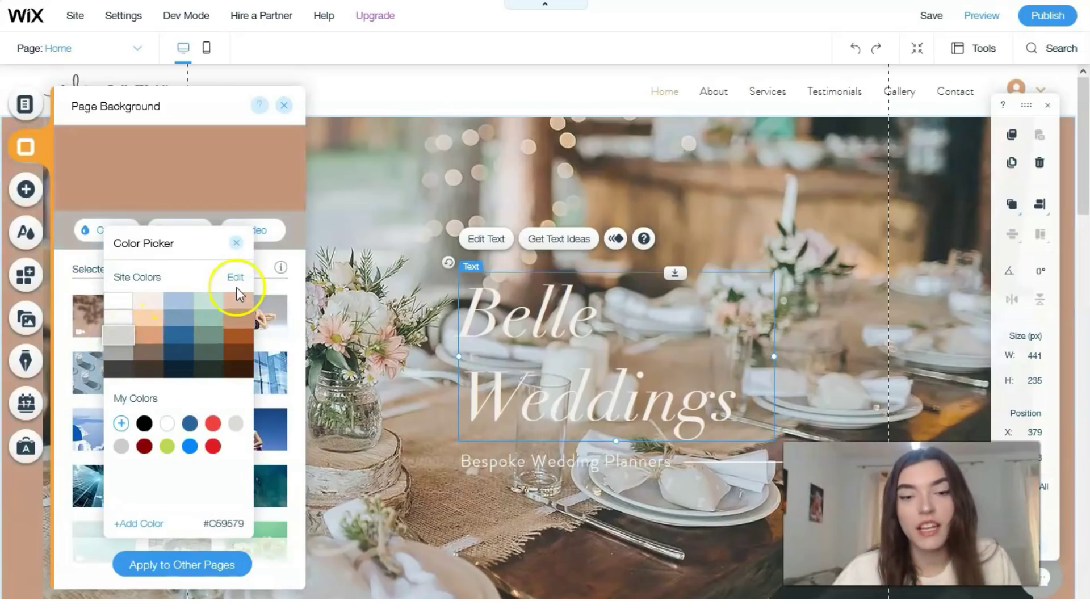
left_click(236, 243)
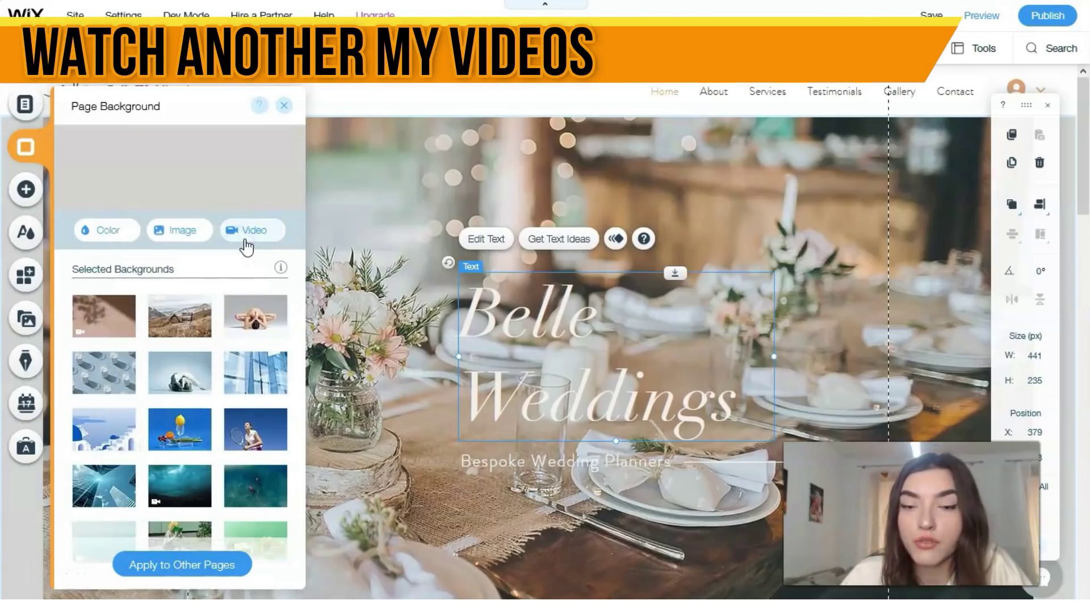
- Scroll through the preset background images and videos
scroll(195, 313, "down", 10)
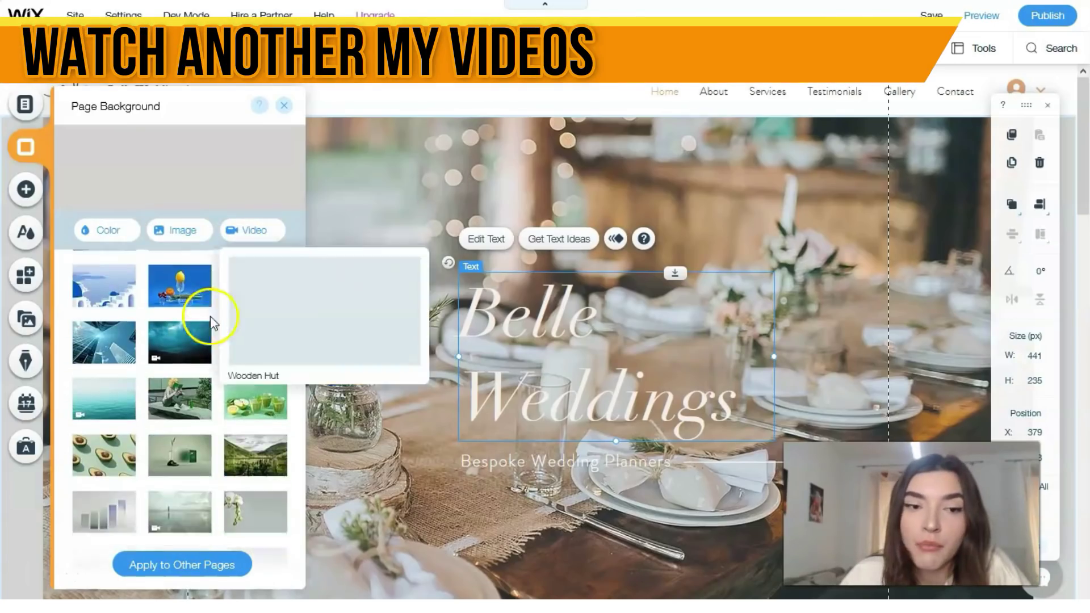
scroll(211, 325, "down", 10)
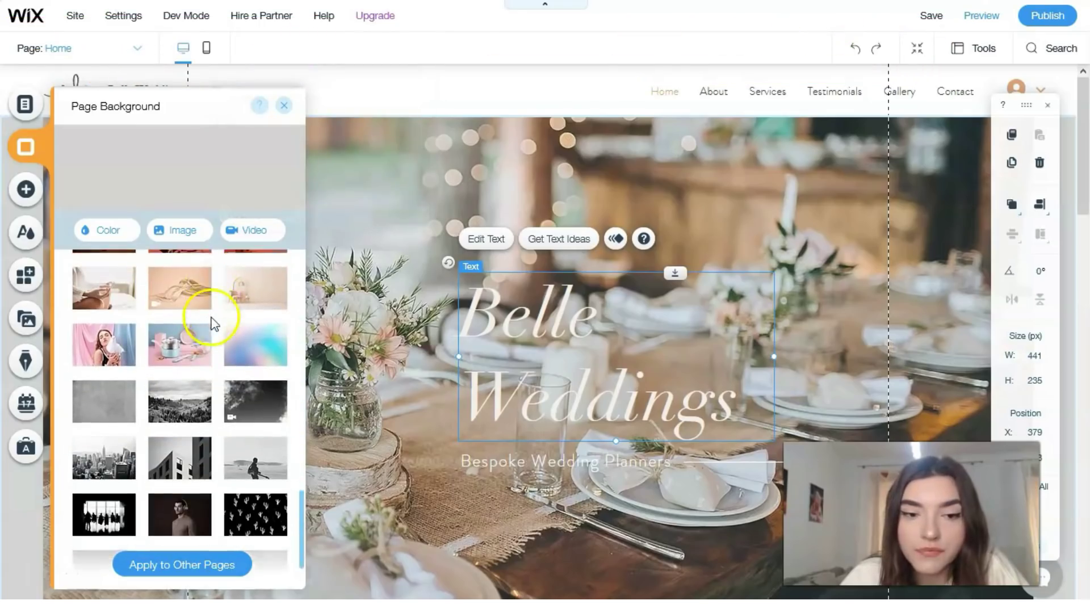
mouse_move(211, 327)
scroll(204, 341, "up", 10)
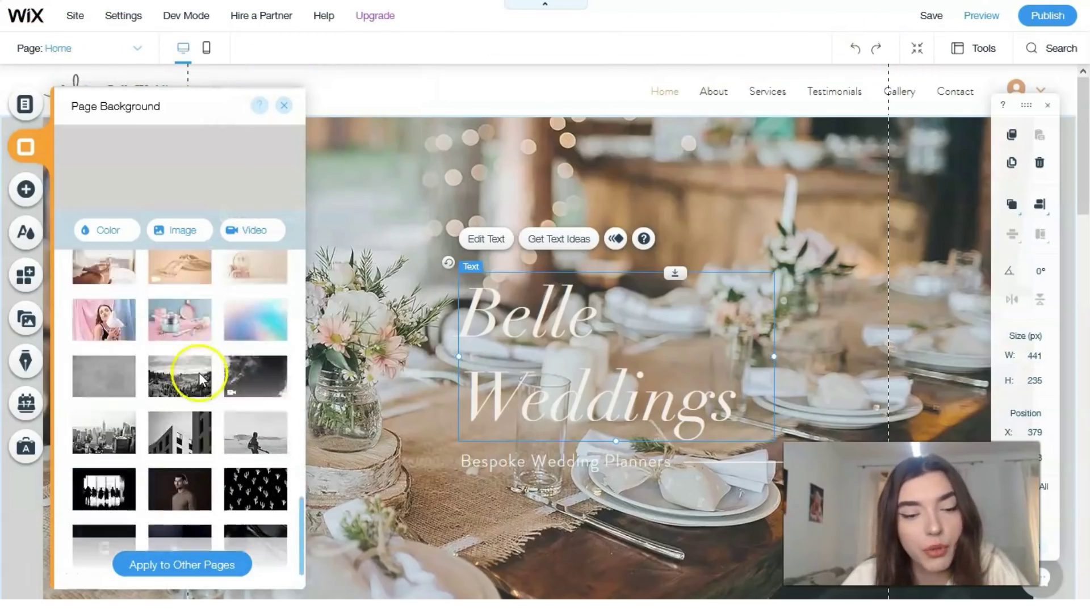
mouse_move(200, 374)
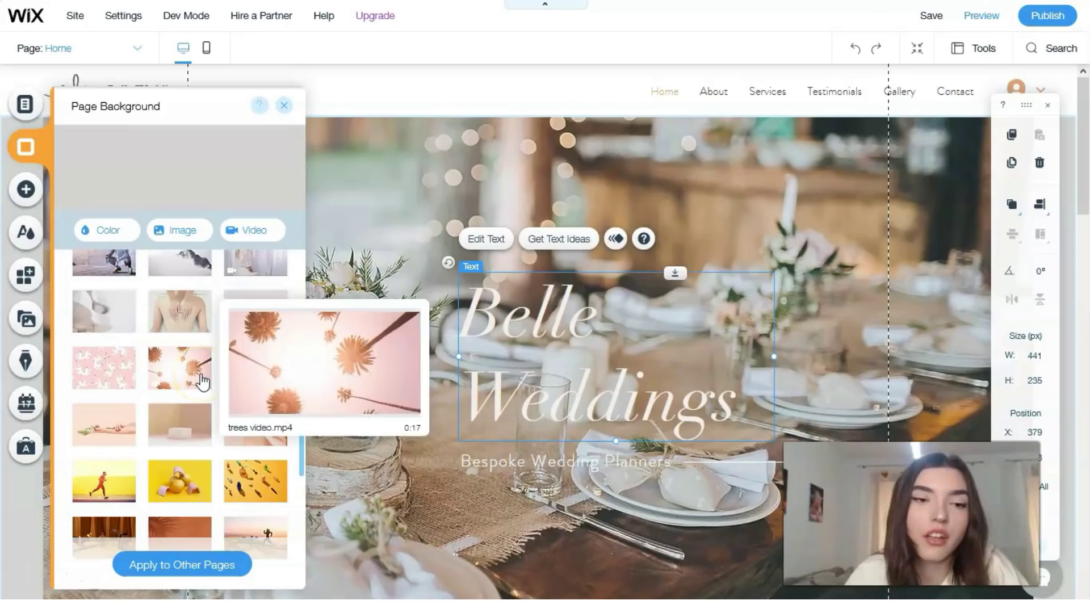
- Browse the Add Elements Video & Music players: SoundCloud, Spotify and Wix Video designs
left_click(23, 202)
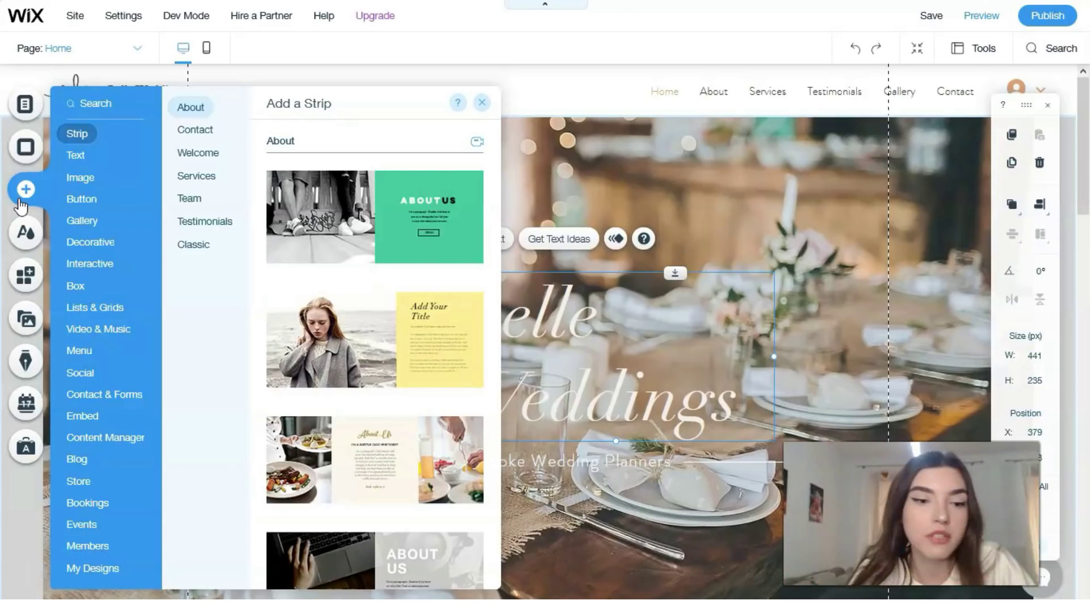
left_click(108, 391)
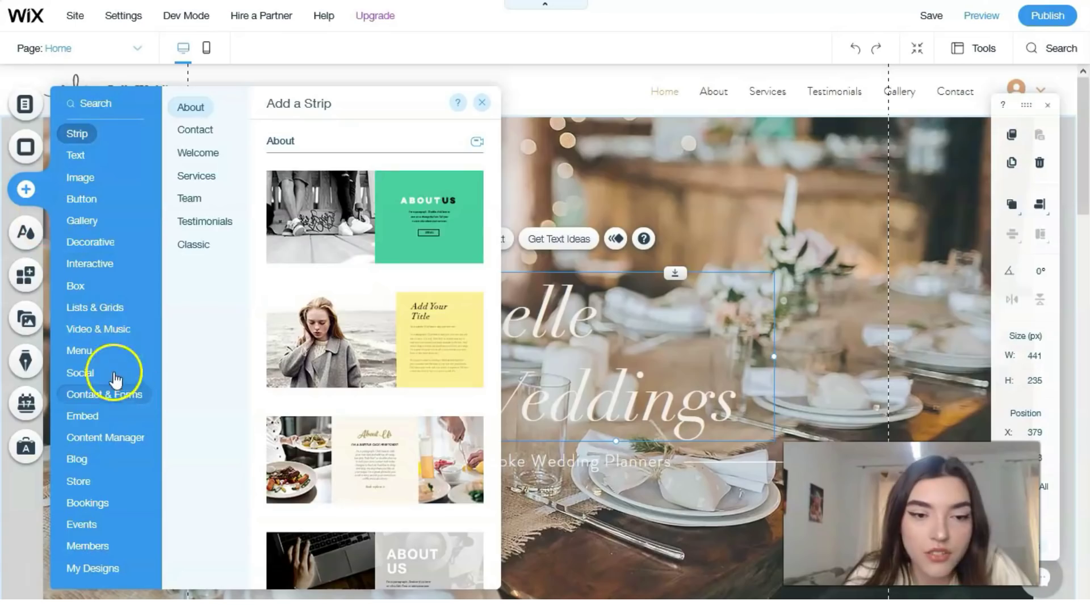
left_click(132, 329)
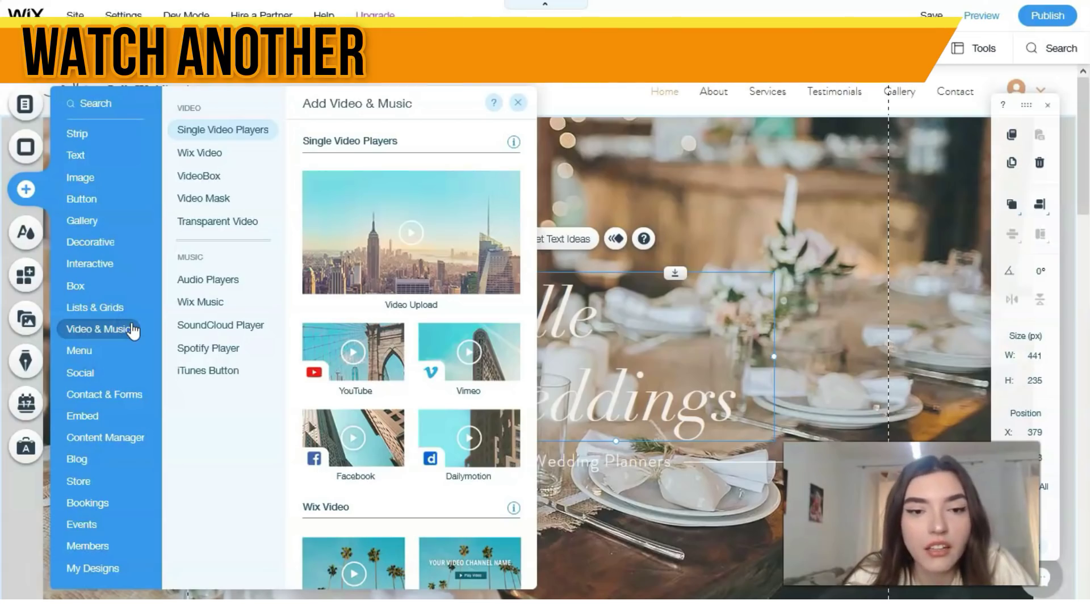
left_click(222, 329)
left_click(223, 348)
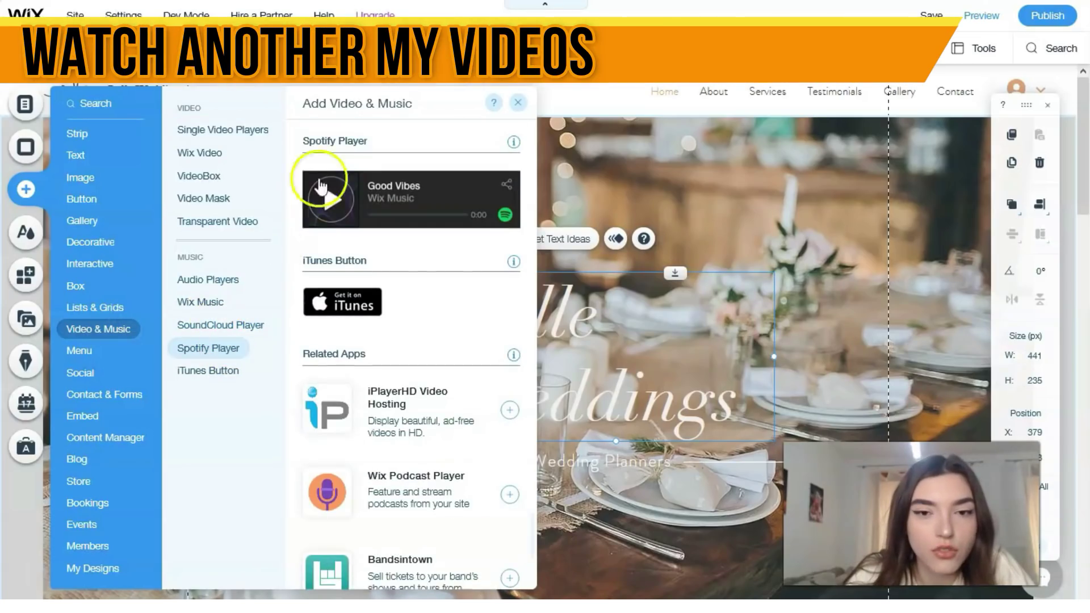
left_click(196, 151)
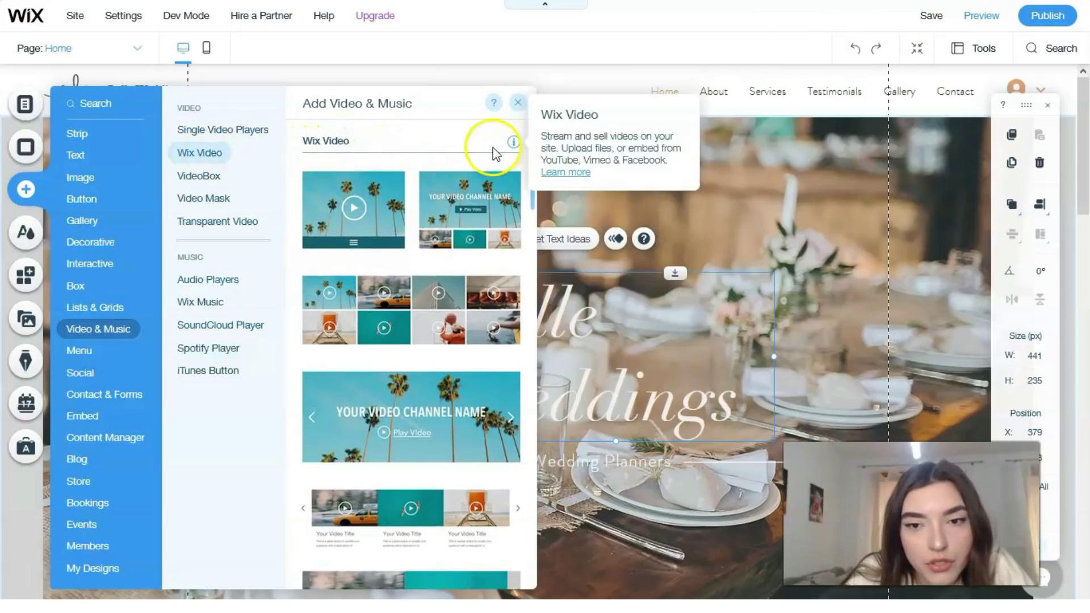
- Add the diamond-shaped Video Mask box over the centre of the hero image
scroll(386, 304, "down", 6)
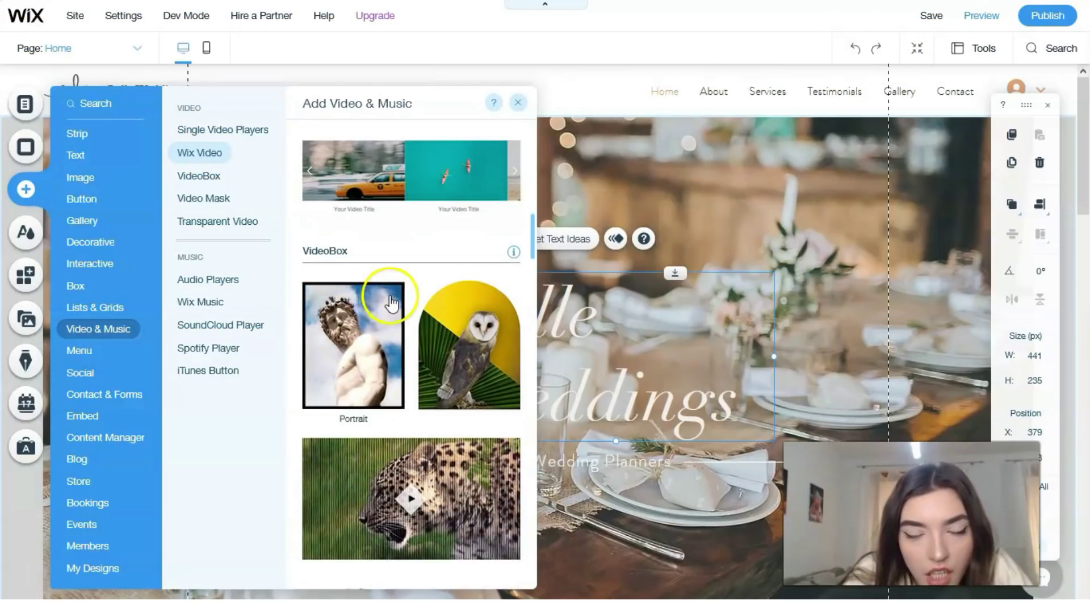
scroll(391, 304, "down", 8)
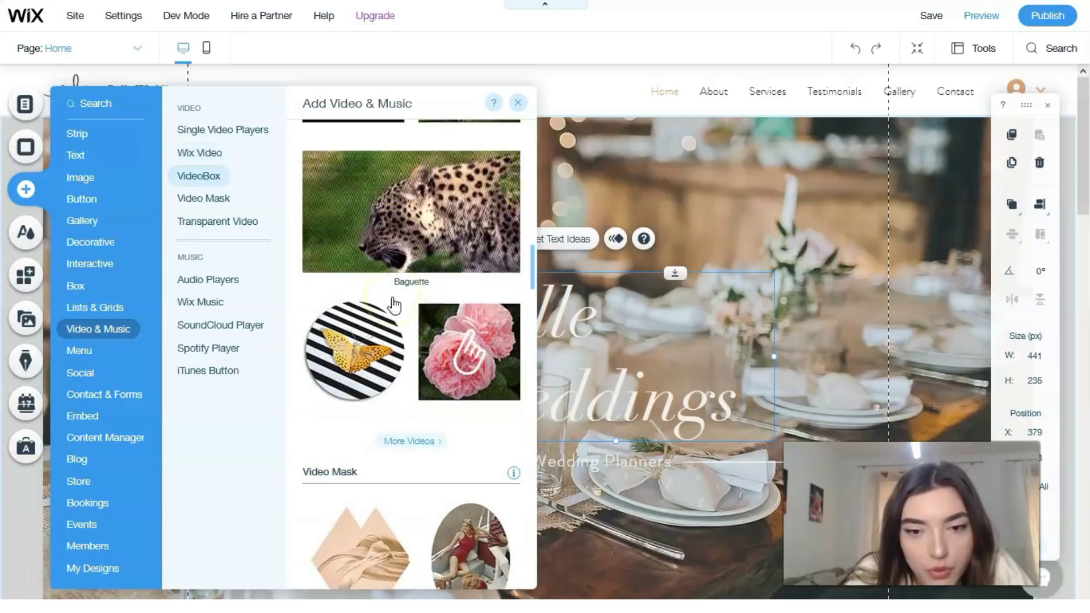
scroll(395, 305, "down", 2)
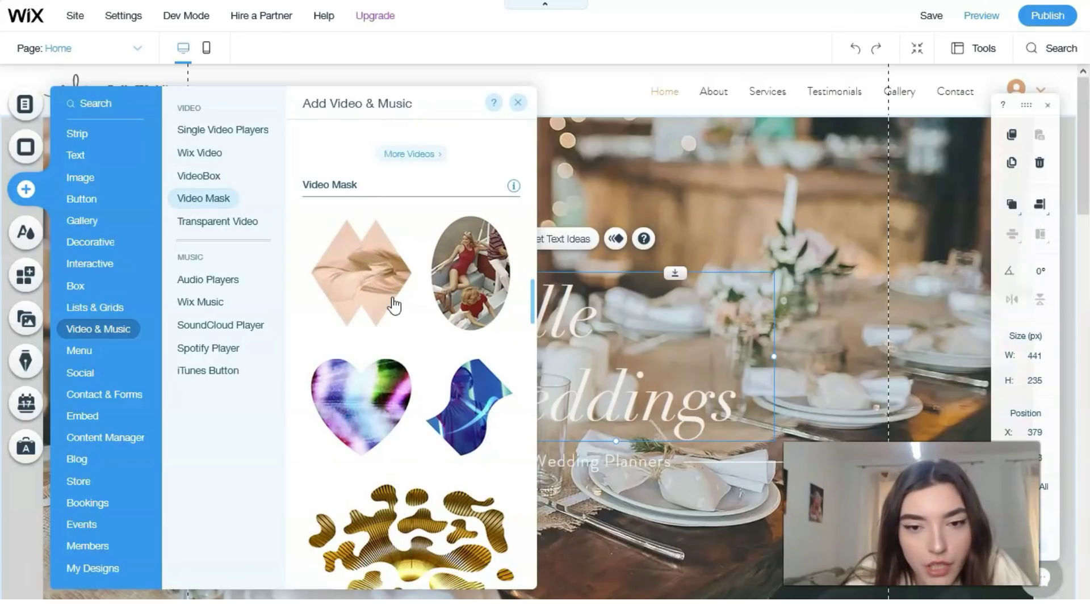
left_click(383, 292)
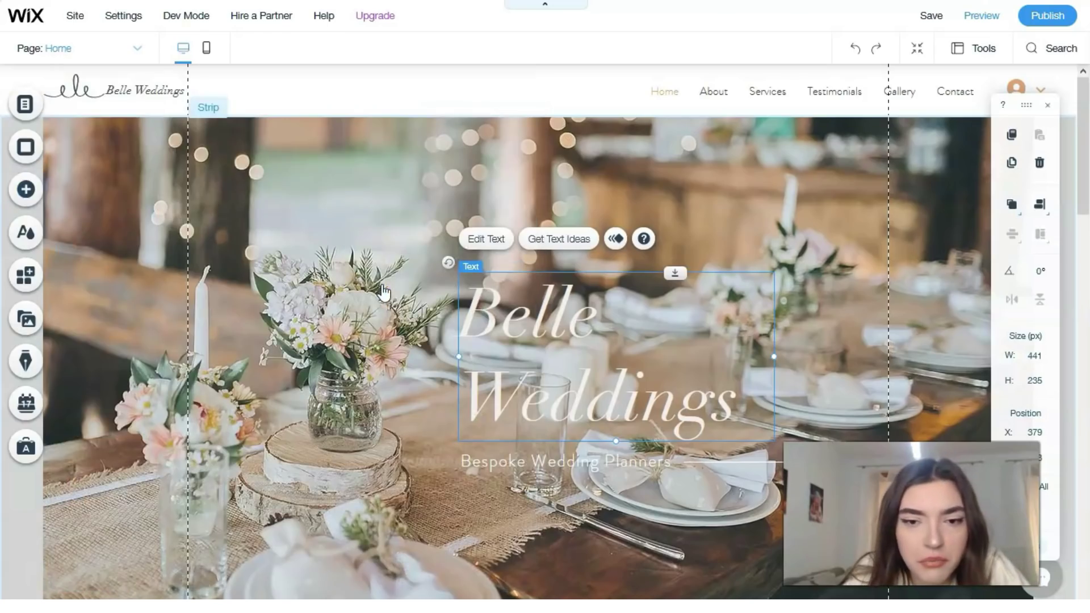
left_click(567, 332)
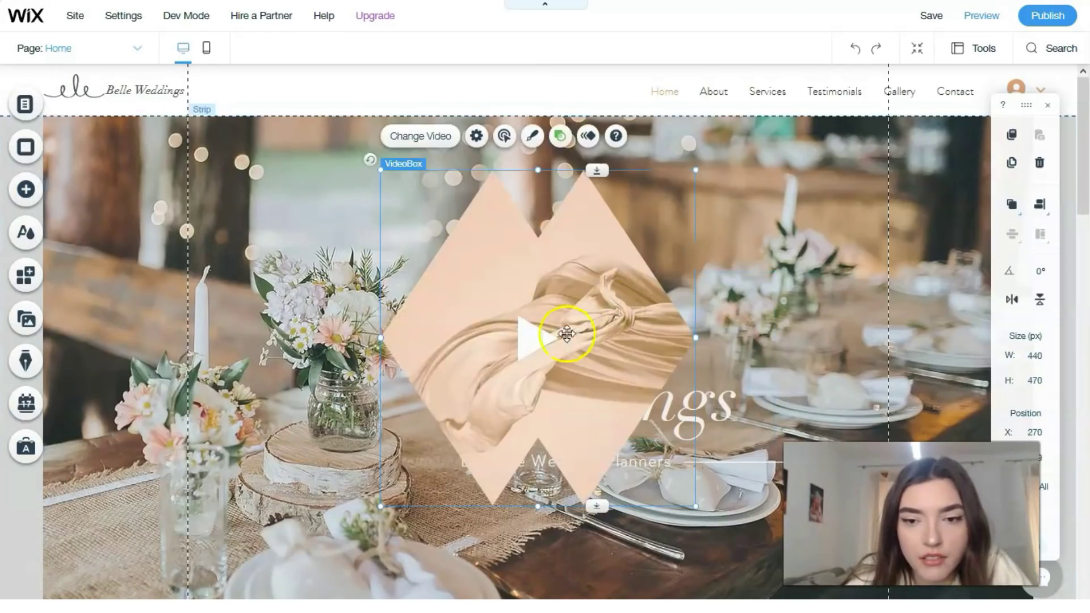
- Shrink the diamond VideoBox to about 289x309 and move it beside the Belle Weddings title
left_click(542, 343)
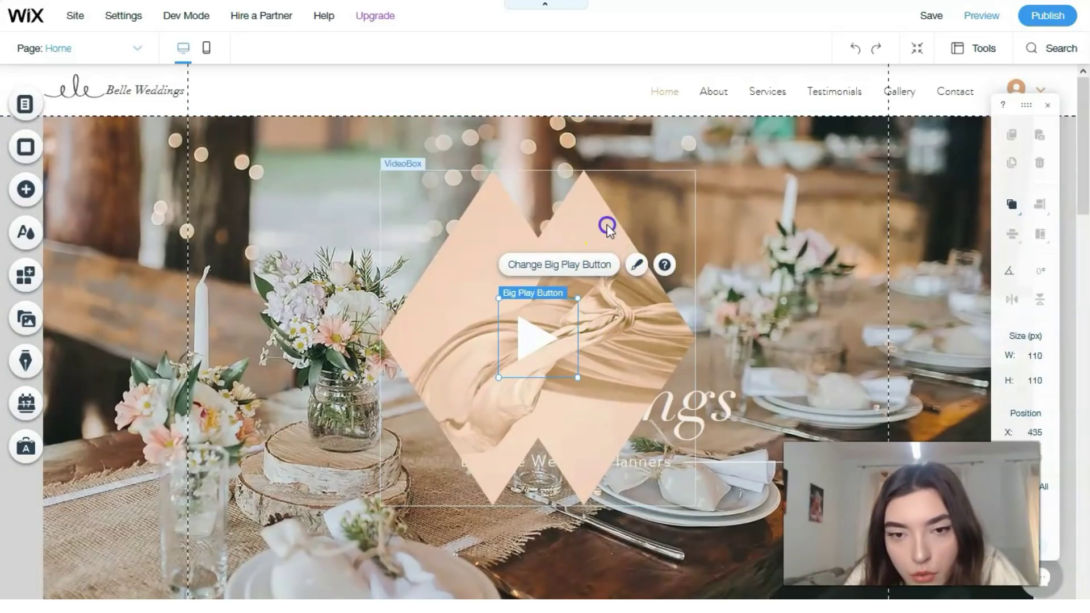
left_click(607, 228)
left_click_drag(627, 206, 544, 285)
left_click_drag(518, 370, 778, 237)
left_click(591, 220)
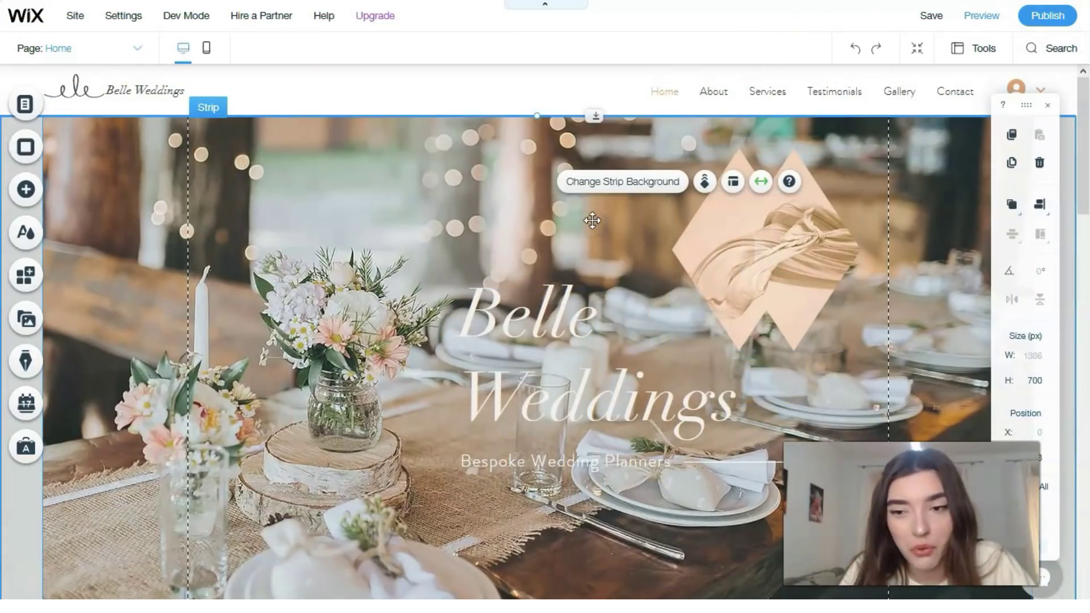
- Select the VideoBox play button and nudge it slightly upward
left_click(749, 253)
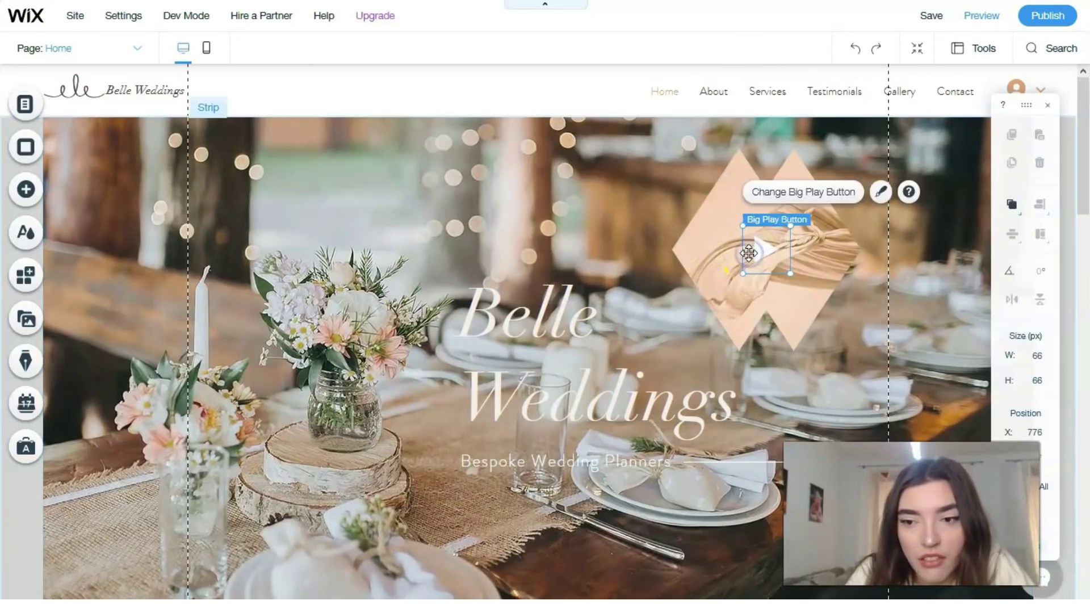
mouse_move(770, 263)
left_mouse_down()
mouse_move(789, 239)
mouse_move(759, 253)
mouse_move(767, 245)
left_mouse_up()
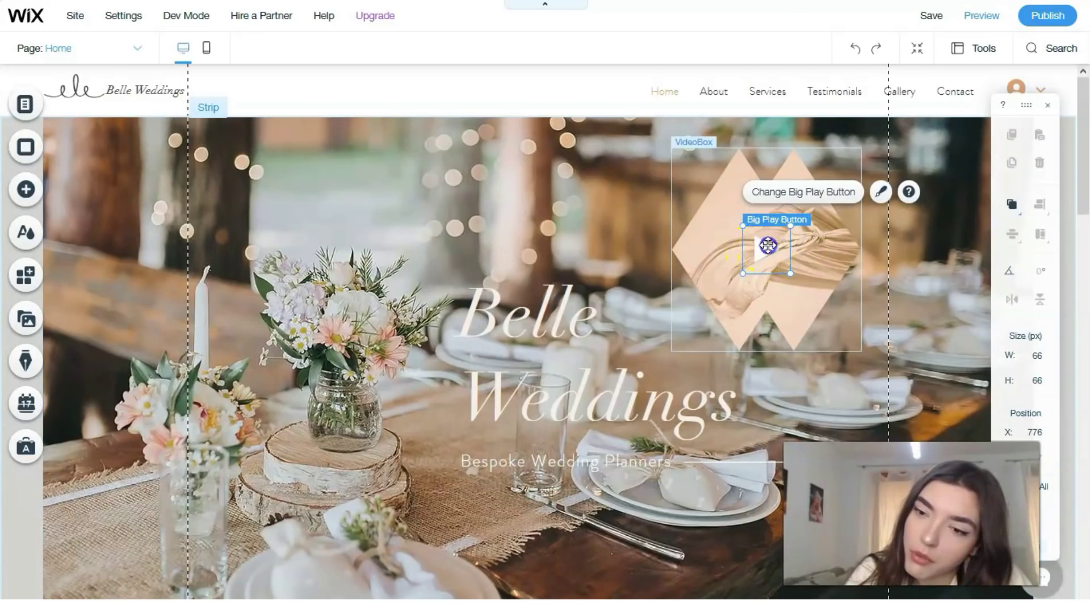
left_click(767, 193)
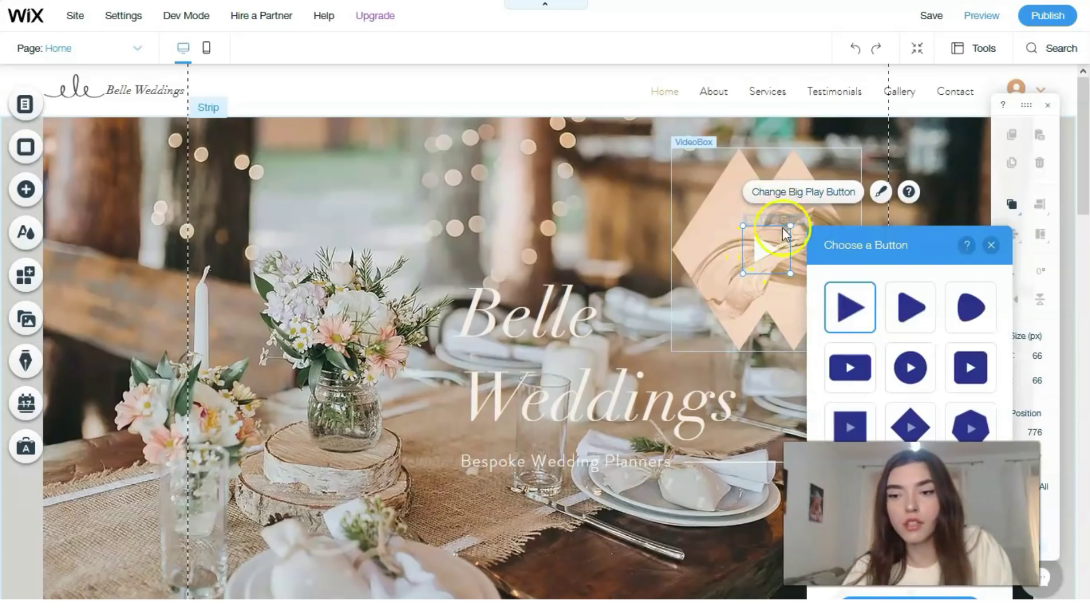
- Make the play button a round white style, then view the Site Colors theme settings
left_click(918, 371)
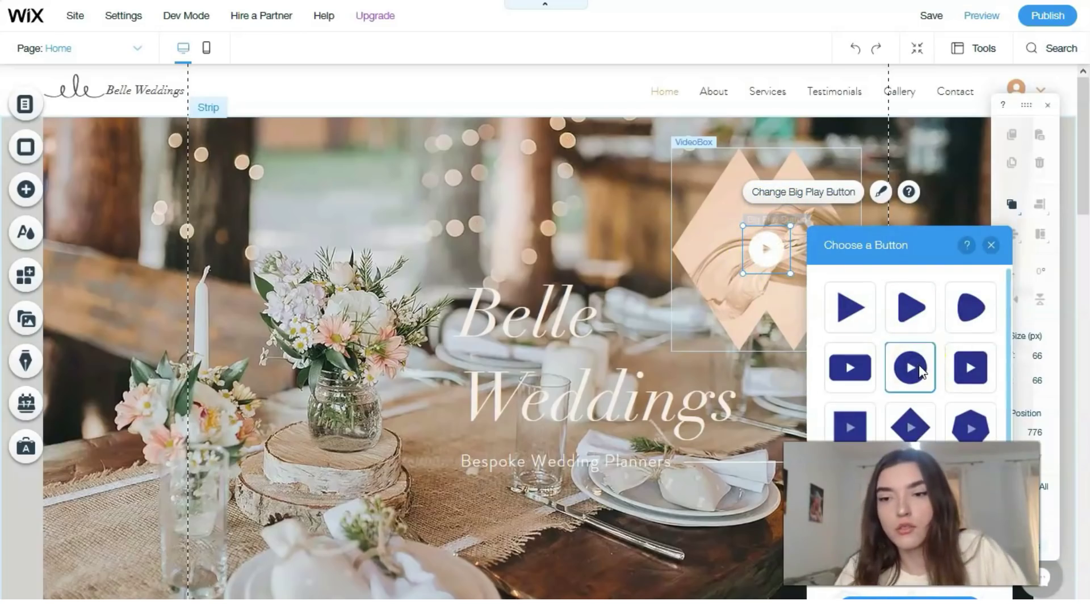
left_click(925, 367)
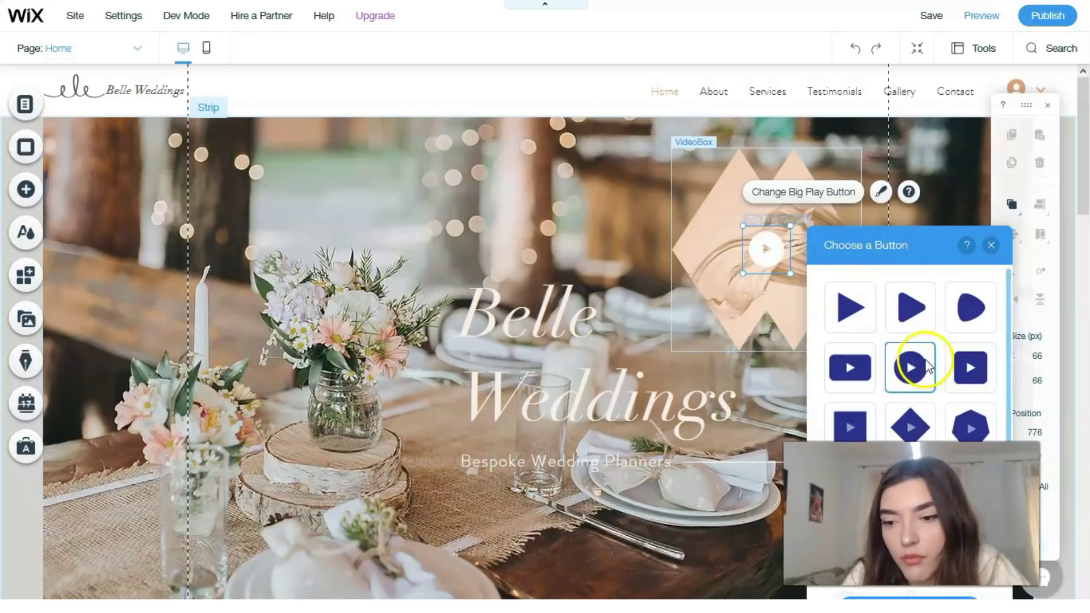
left_click(990, 245)
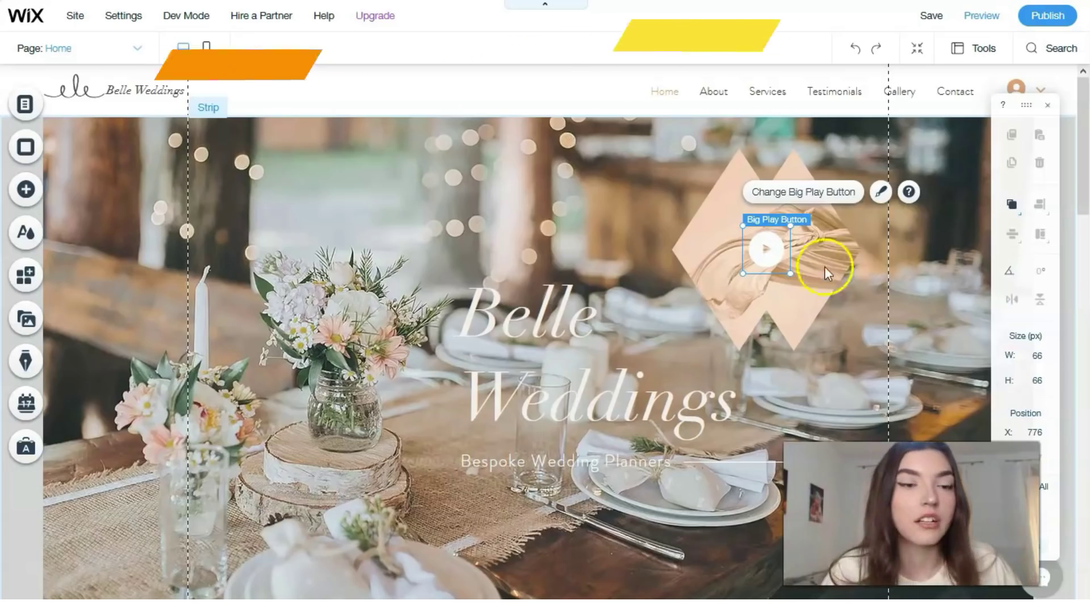
left_click(28, 238)
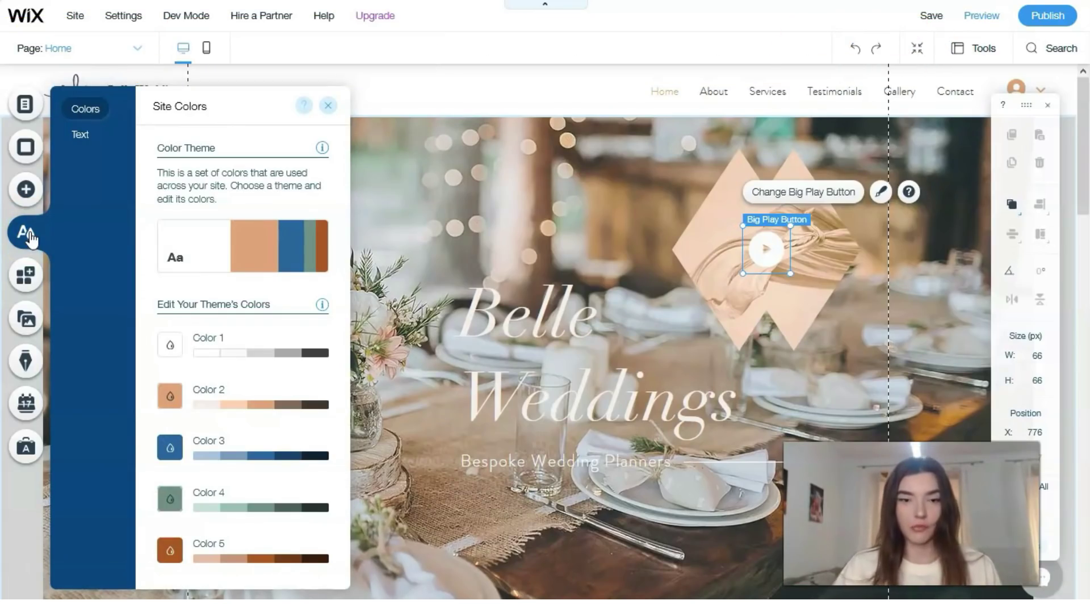
left_click(24, 277)
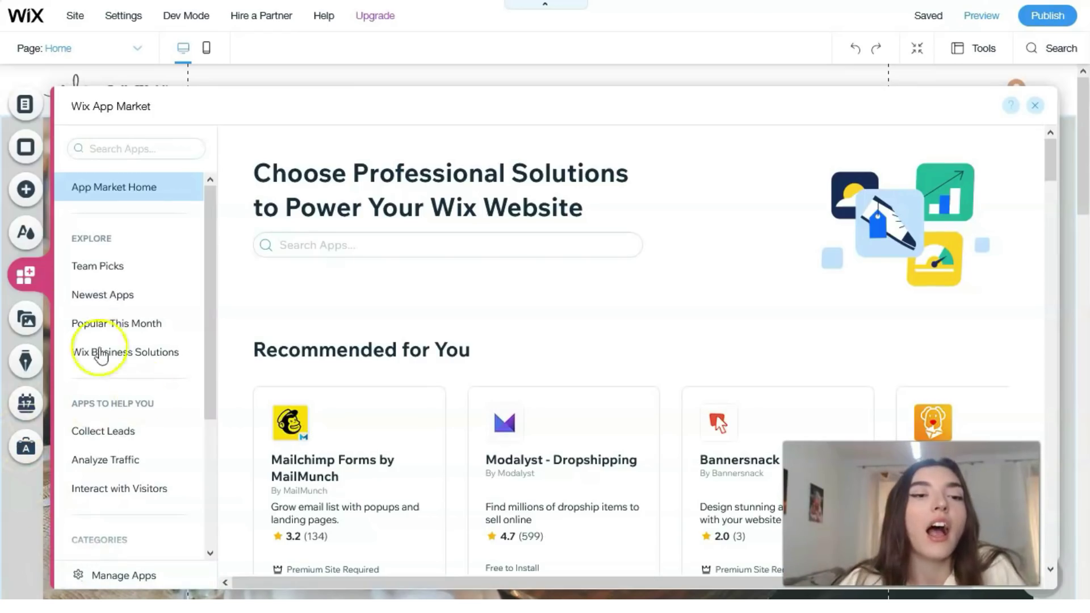
- Leave the App Market and bring up the Media panel
left_click(20, 321)
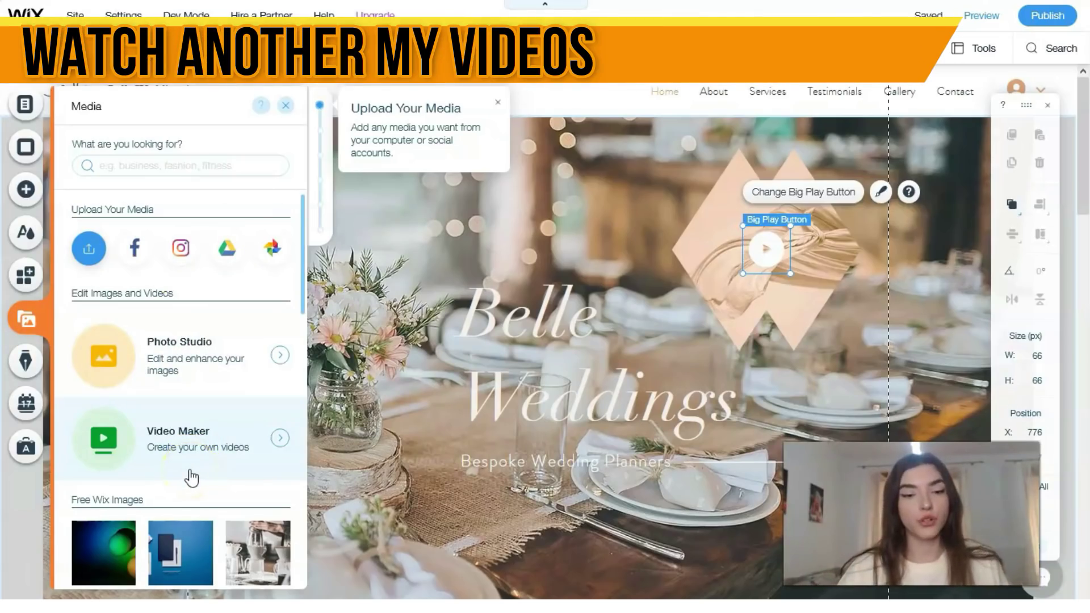
- Browse the Media panel's free Wix and Shutterstock image sections, then bring up the Blog panel
scroll(191, 478, "down", 3)
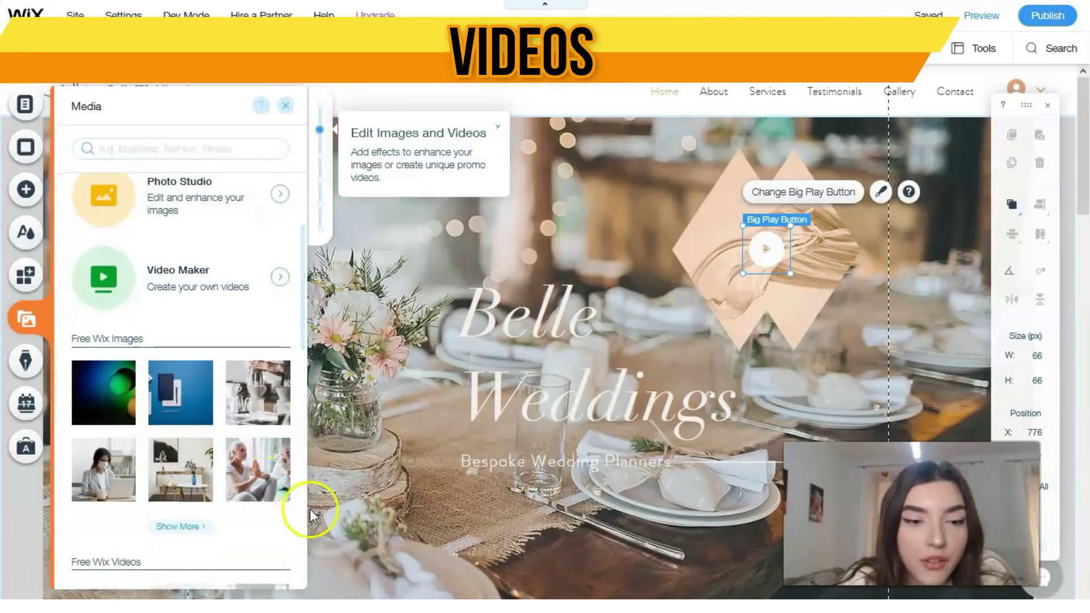
scroll(91, 381, "down", 3)
scroll(117, 366, "down", 1)
scroll(117, 357, "up", 2)
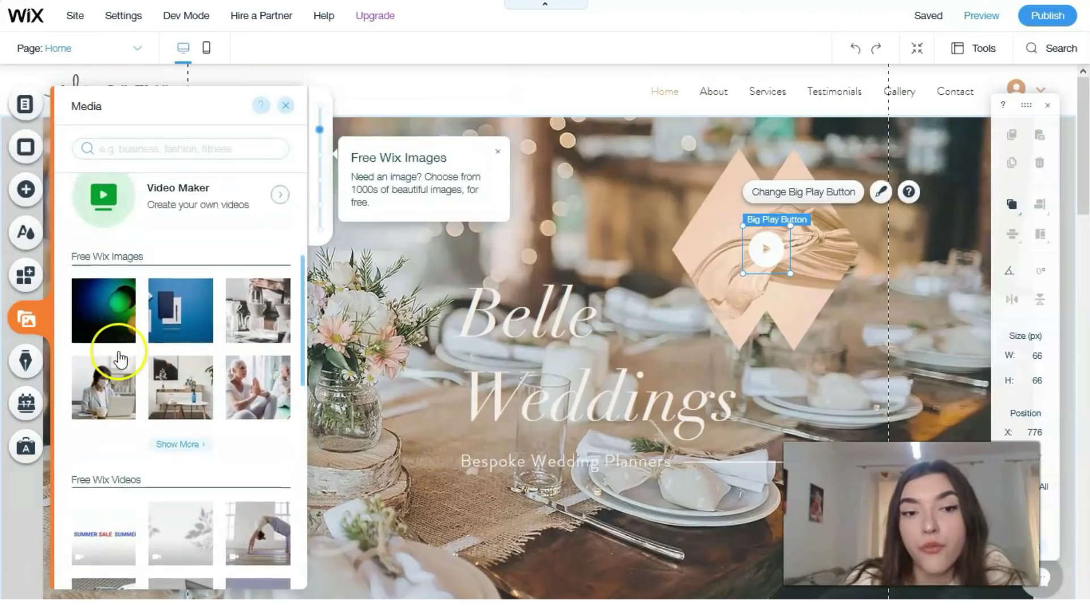
scroll(119, 355, "down", 1)
scroll(120, 352, "down", 6)
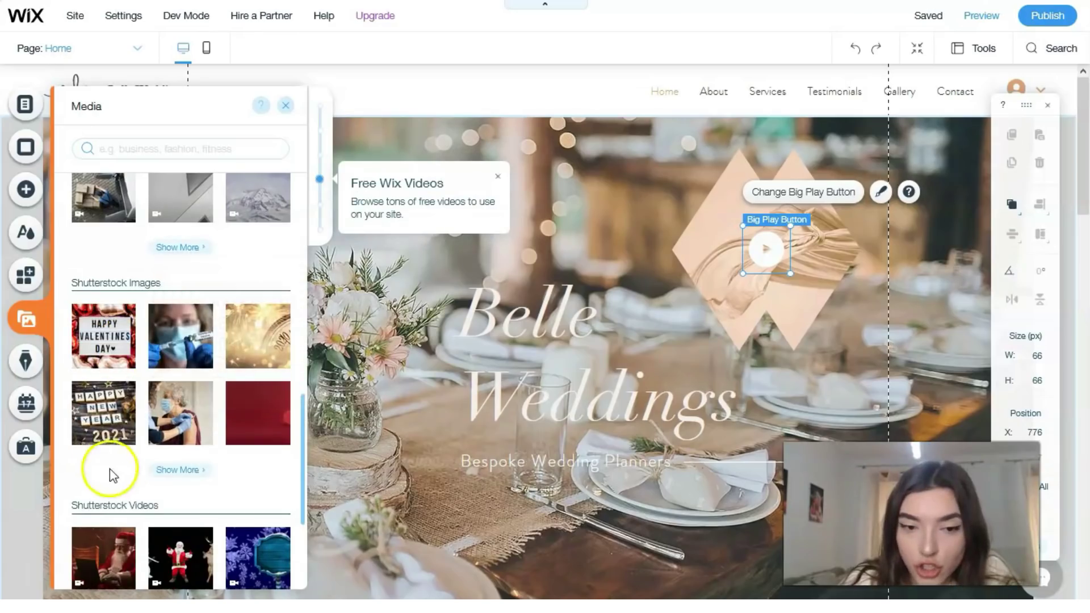
scroll(113, 460, "down", 3)
scroll(136, 454, "down", 1)
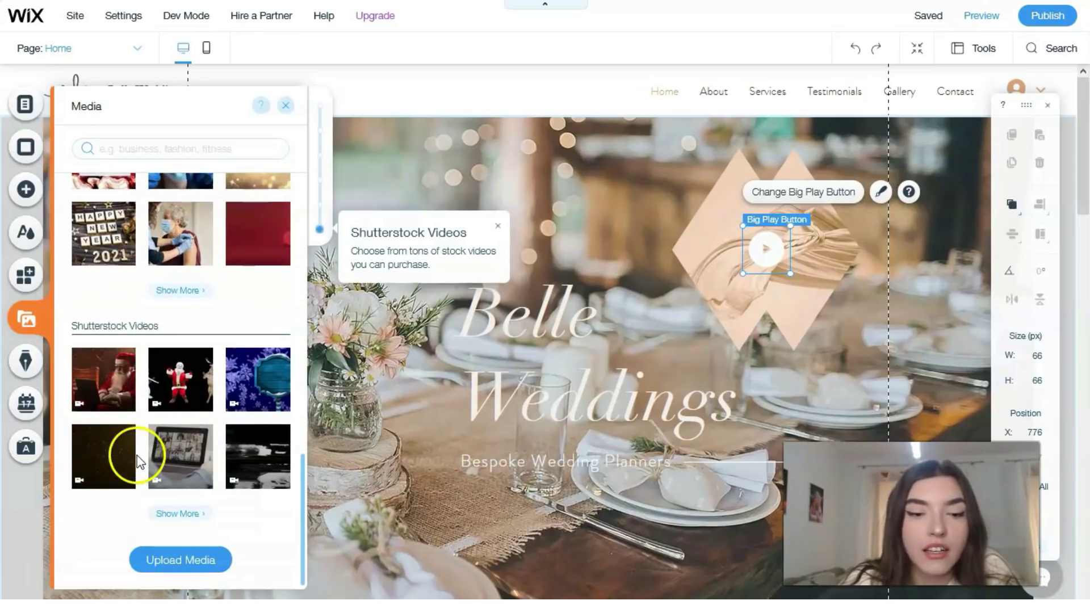
left_click(37, 361)
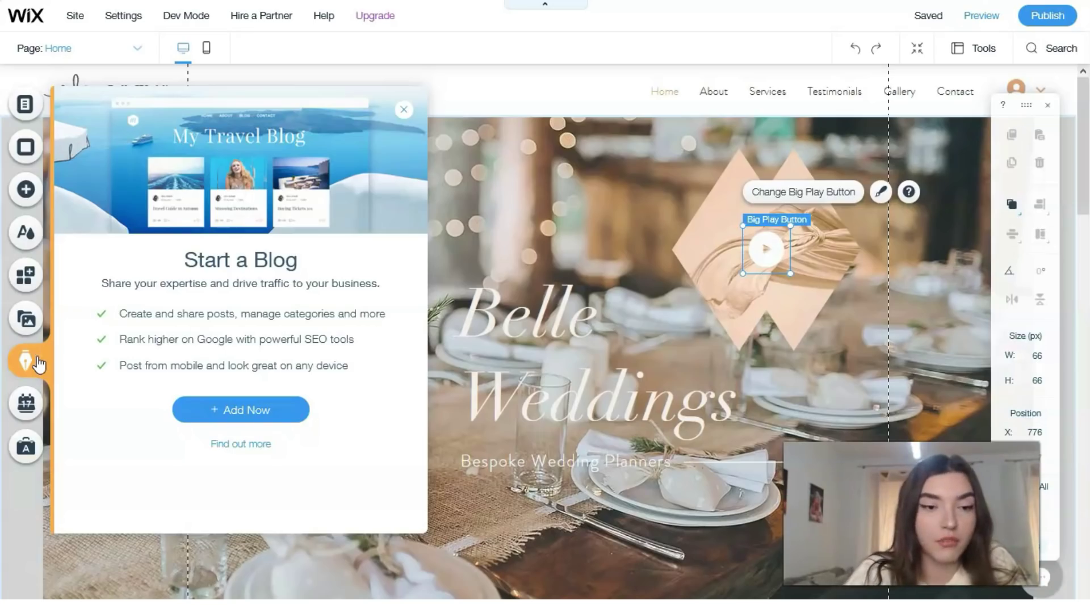
- Look at the Bookings and Ascend Marketing & SEO panels, then close Marketing & SEO
left_click(33, 405)
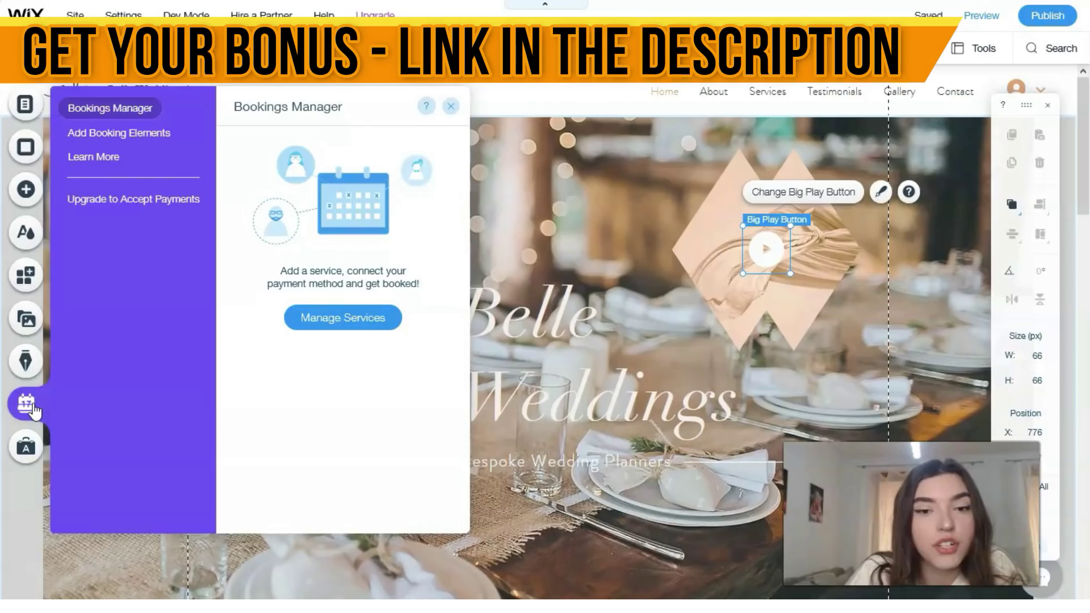
left_click(33, 447)
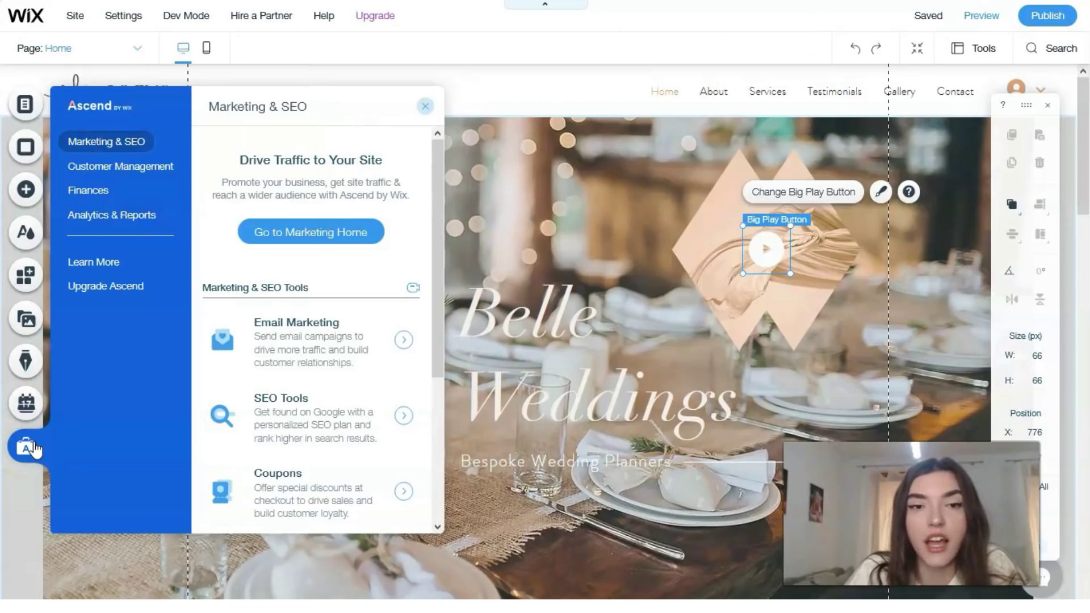
left_click(141, 433)
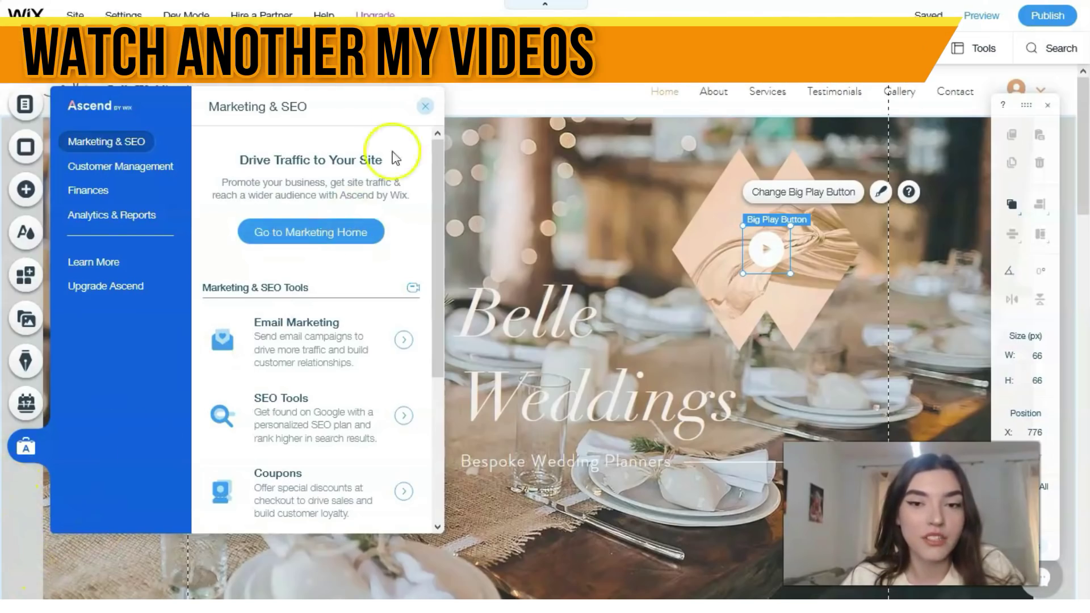
left_click(424, 106)
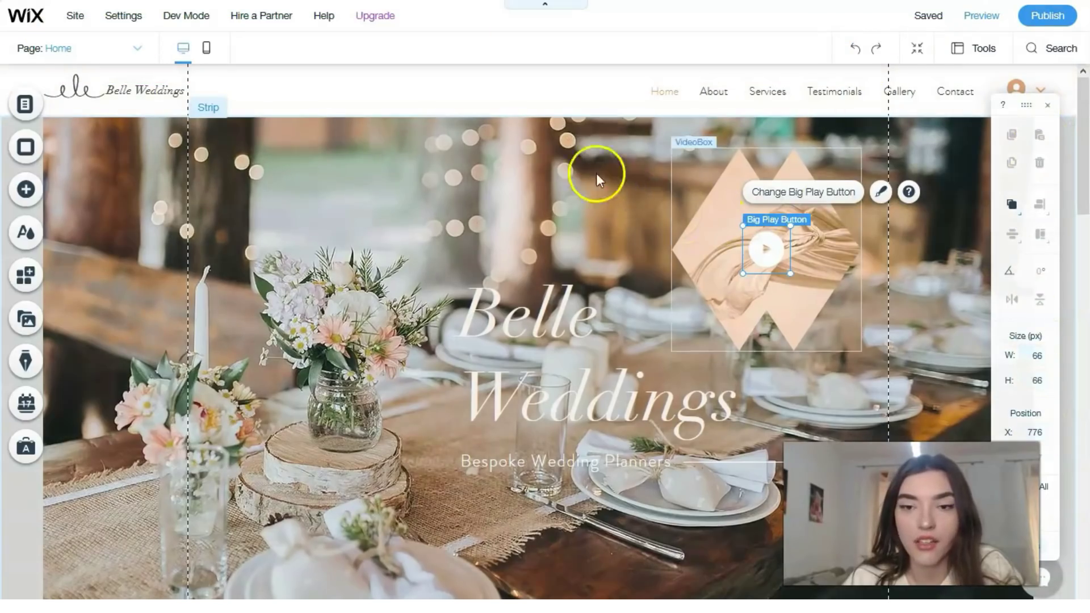
- Deselect the play button and inspect the page background and its context options
left_click(545, 165)
scroll(561, 190, "down", 6)
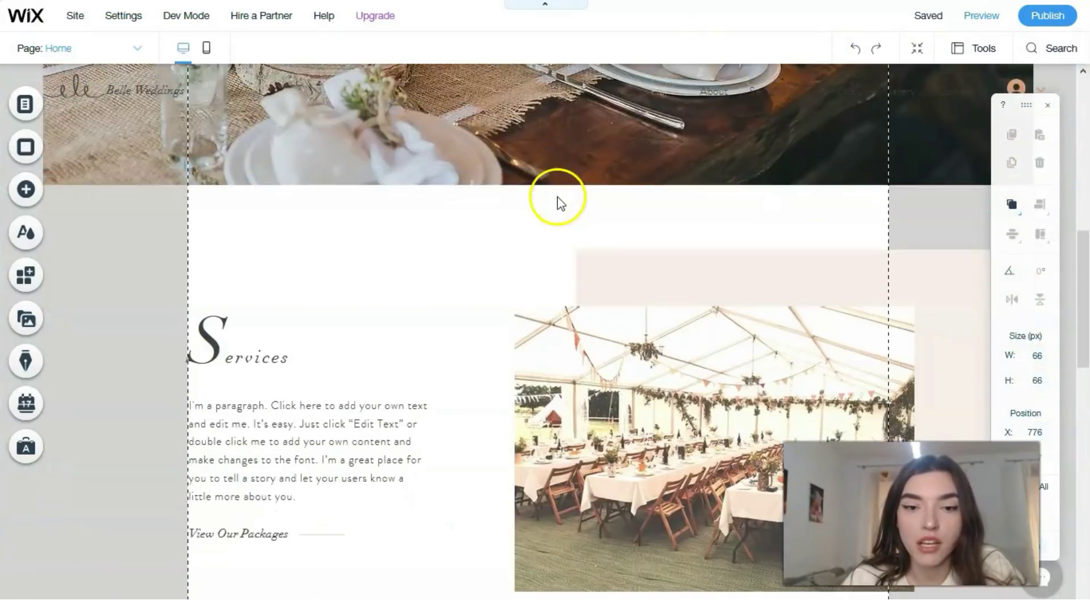
scroll(510, 182, "down", 3)
left_click(394, 144)
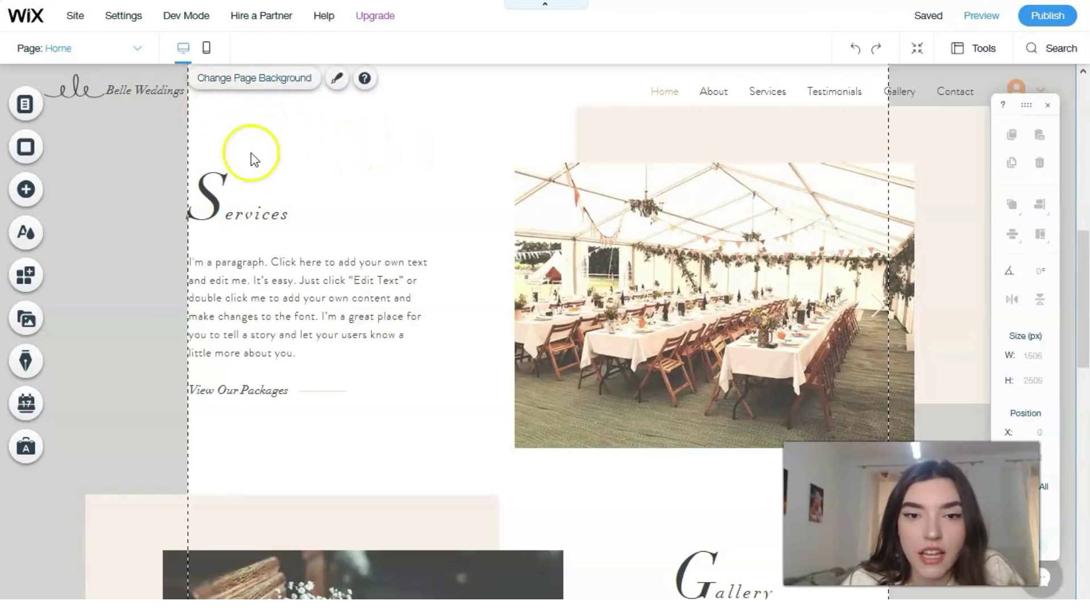
left_click(140, 148)
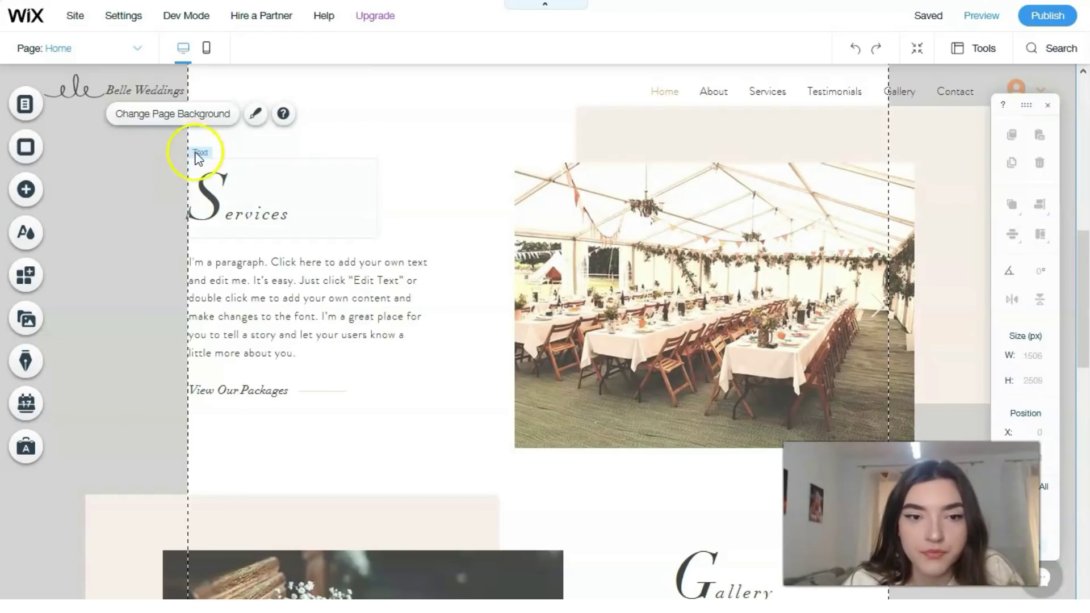
scroll(195, 158, "up", 3)
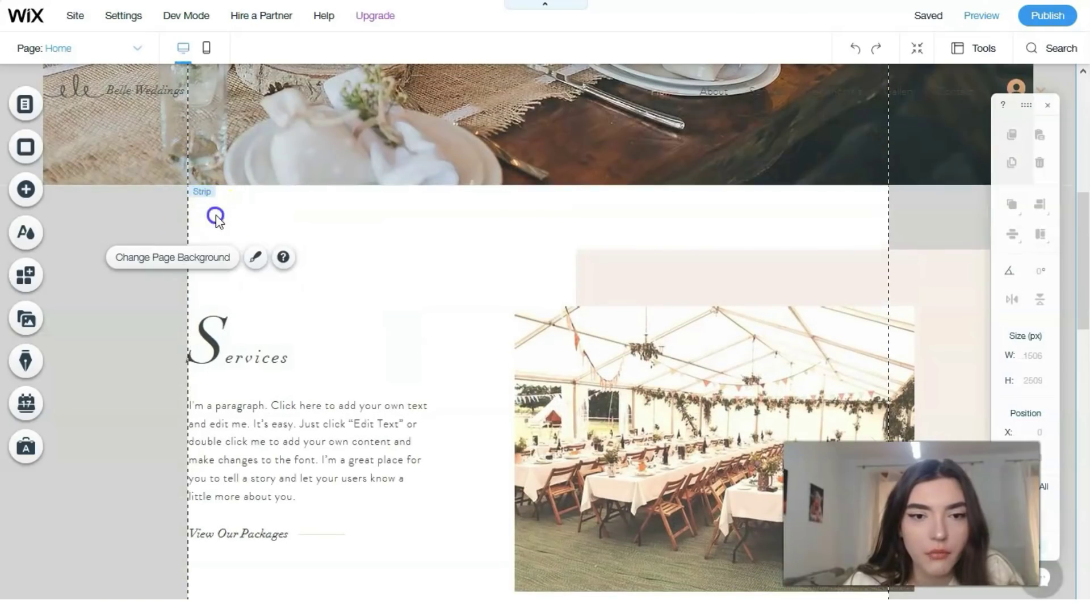
right_click(478, 214)
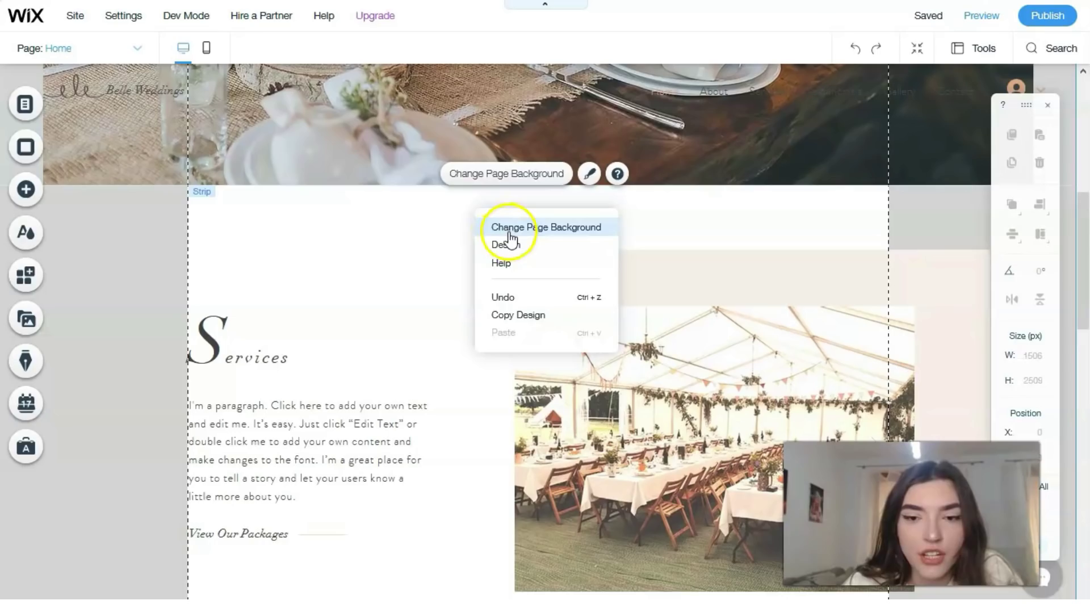
- Delete the tent-photo Pro Gallery from Services, deleting it again after it reappears
left_click(256, 469)
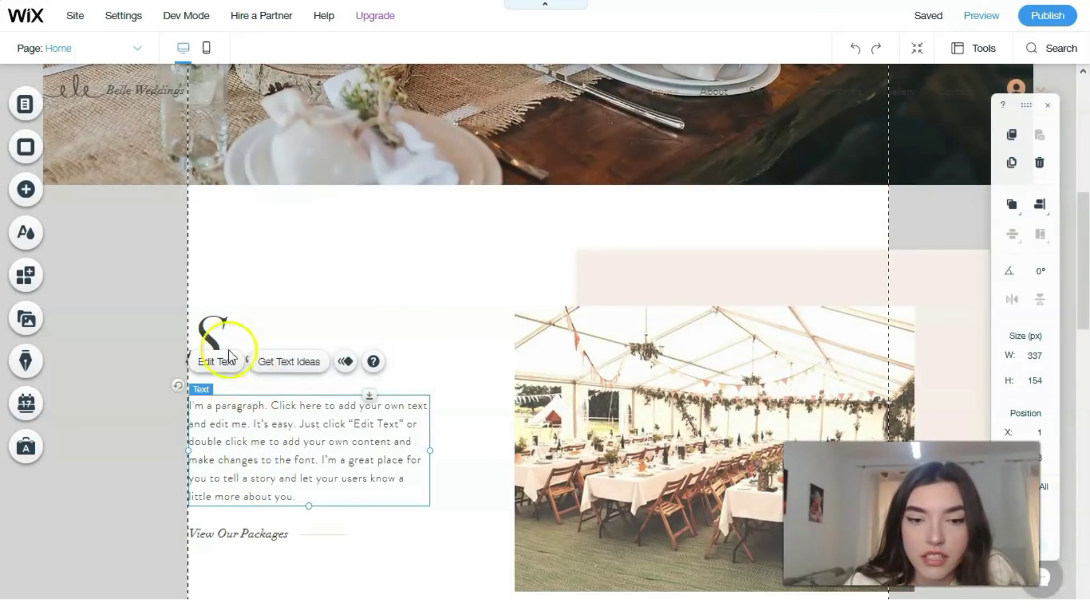
left_click(648, 381)
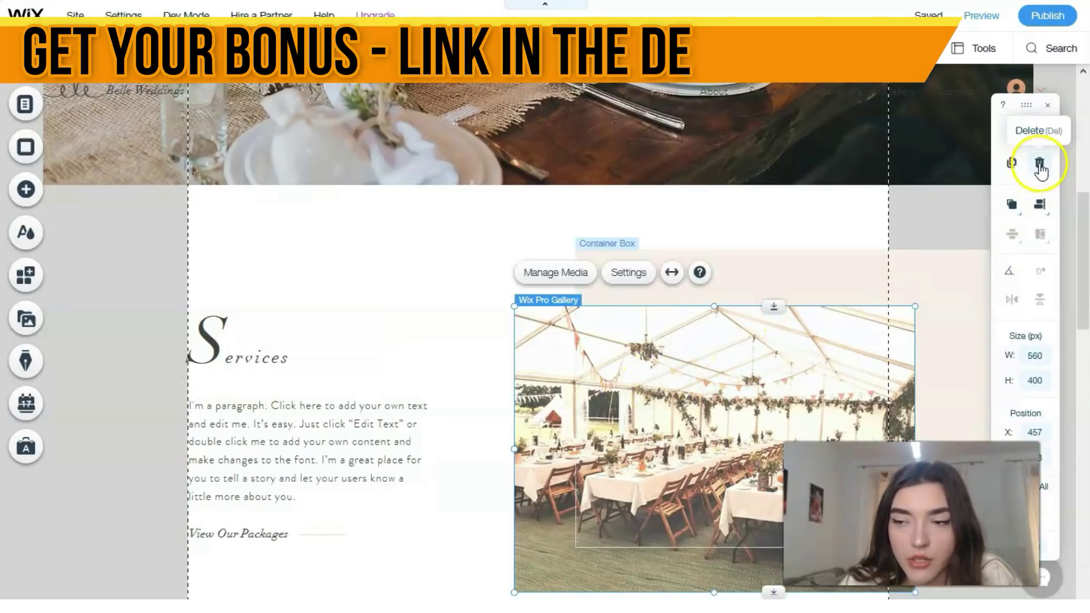
left_click(1039, 166)
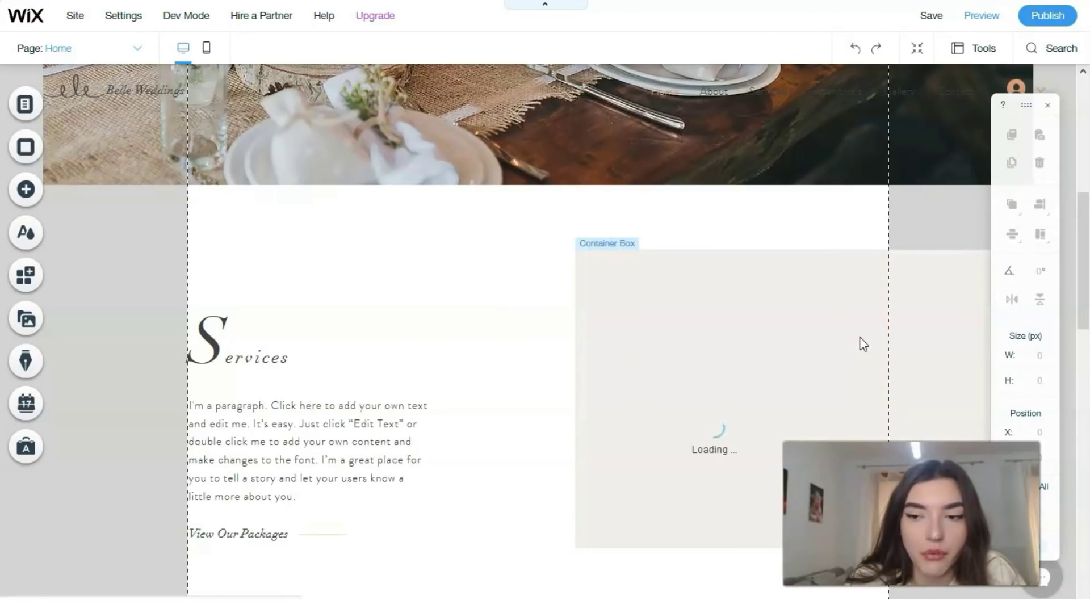
left_click(803, 340)
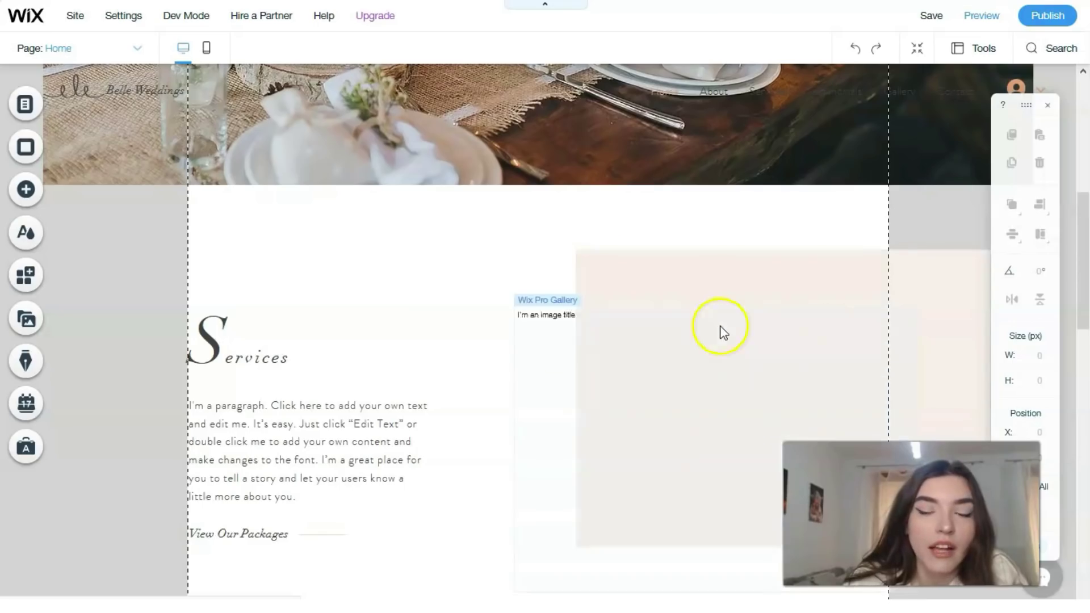
scroll(710, 331, "down", 1)
scroll(711, 336, "down", 1)
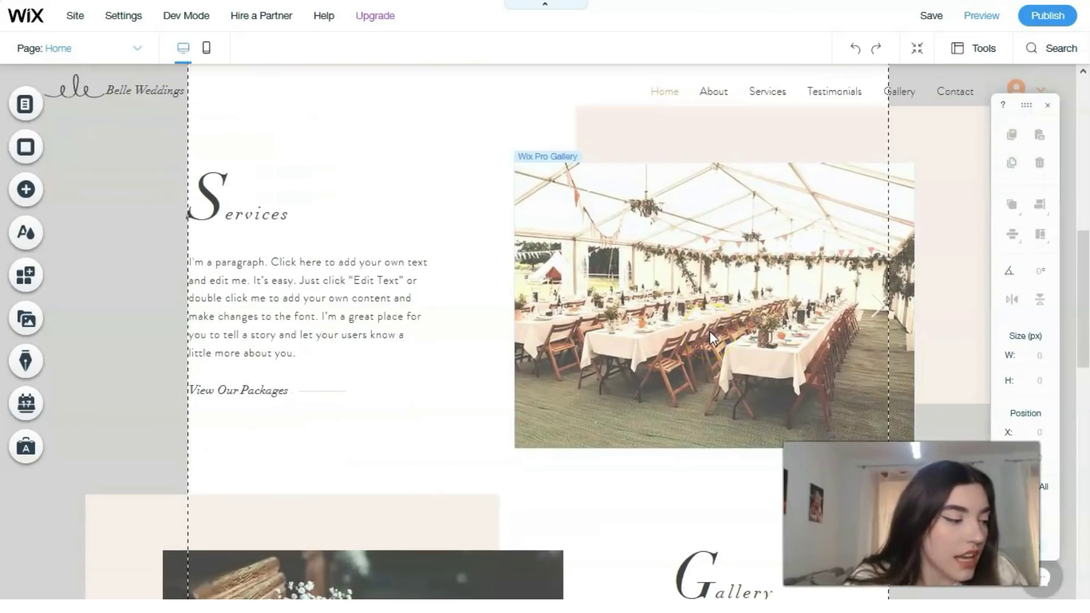
left_click(709, 245)
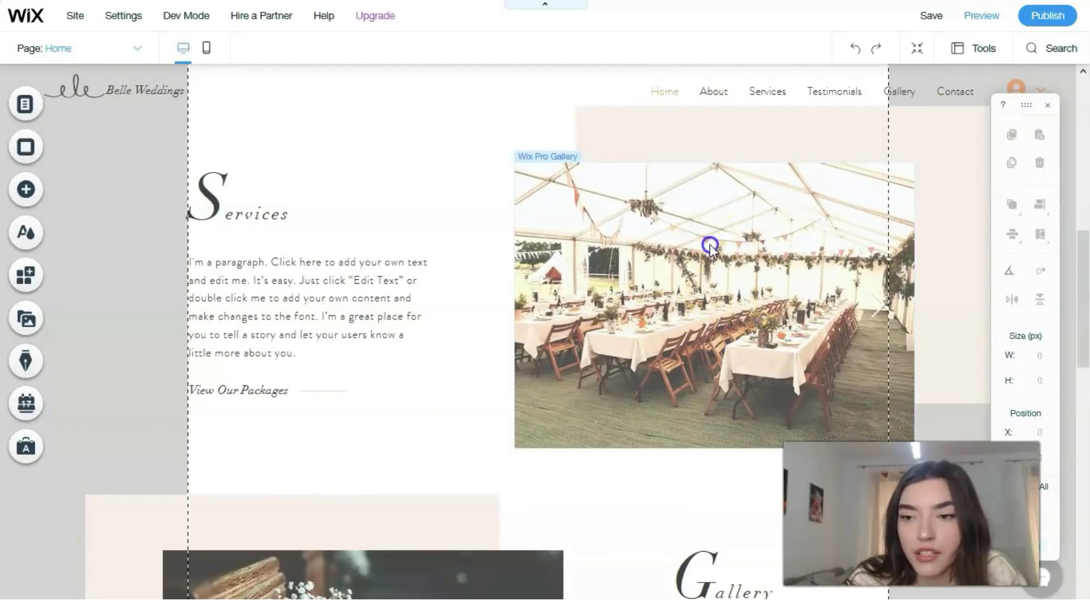
left_click(1039, 165)
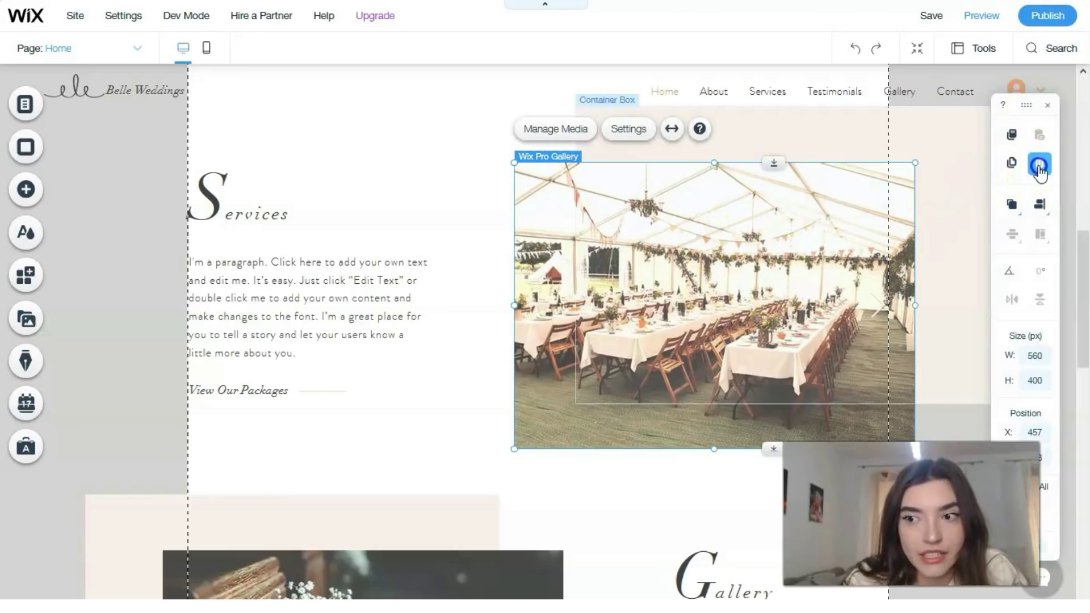
- Open the free Wix images collection in the media chooser and start a stock image search
left_click(35, 194)
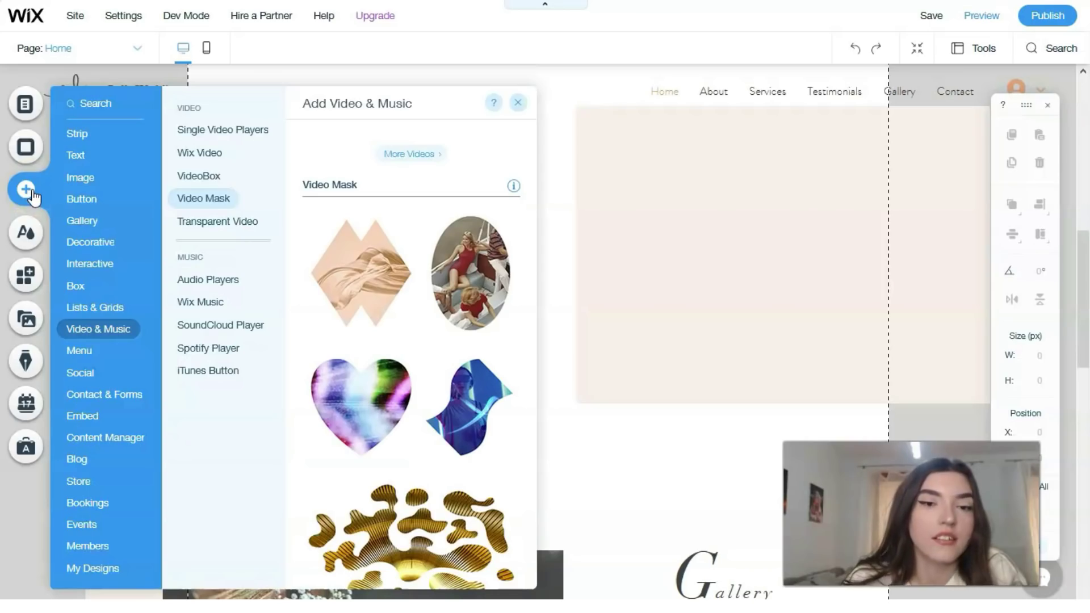
left_click(76, 220)
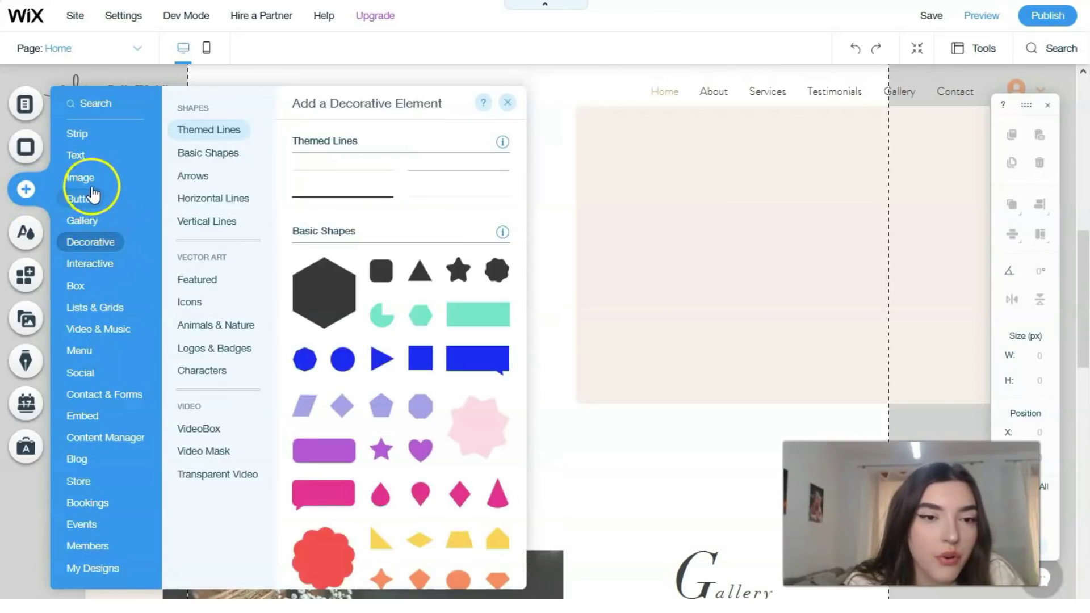
mouse_move(92, 187)
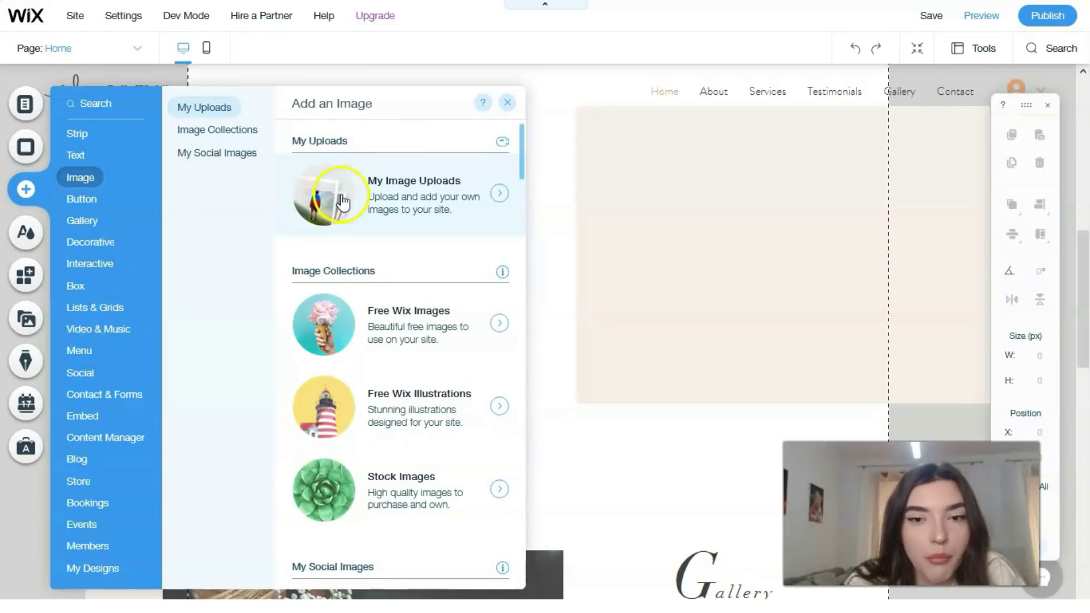
left_click(329, 326)
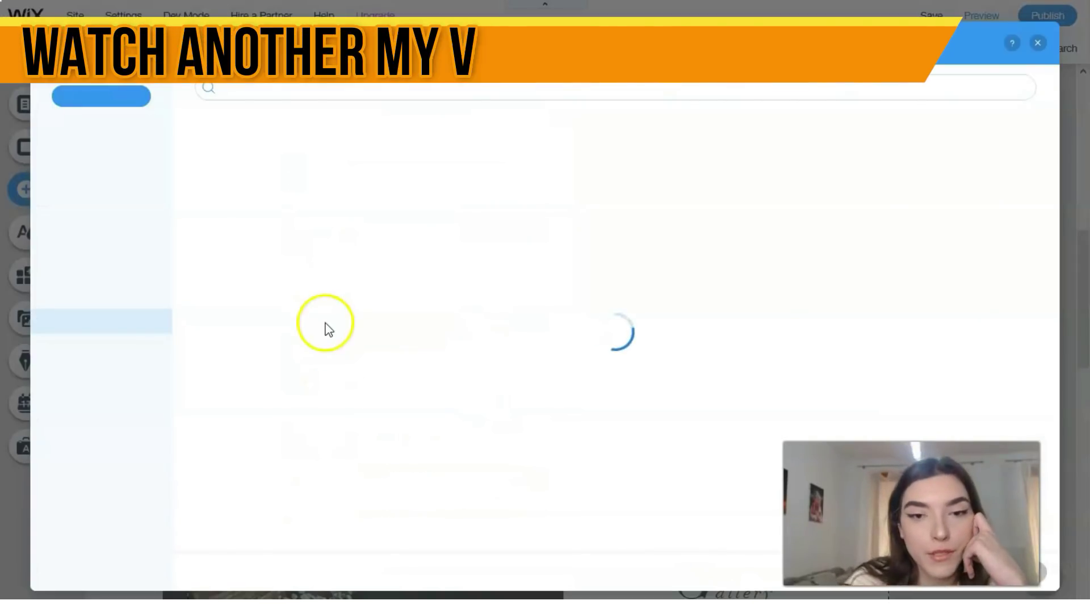
left_click(356, 89)
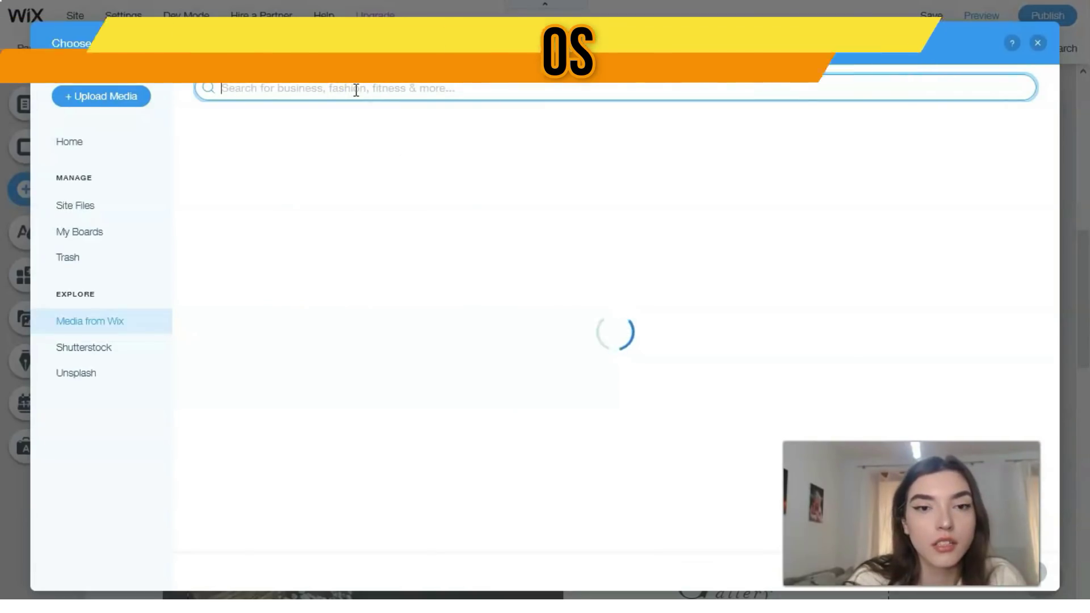
- Search Wix media for 'wedding' and select the calligraphy sign photo under greenery
type("we")
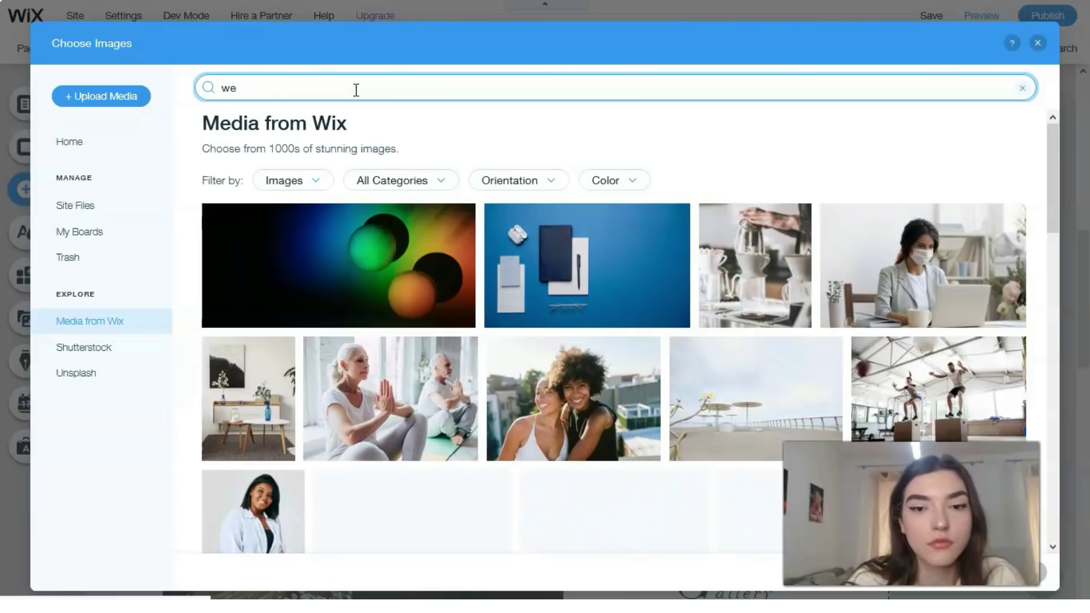
type("dding")
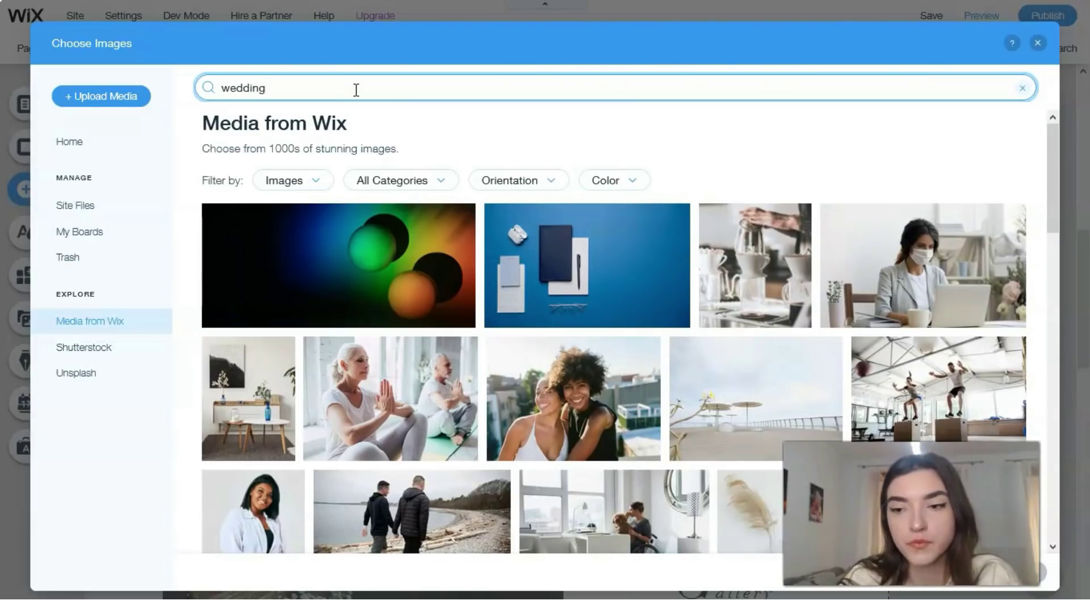
key("Return")
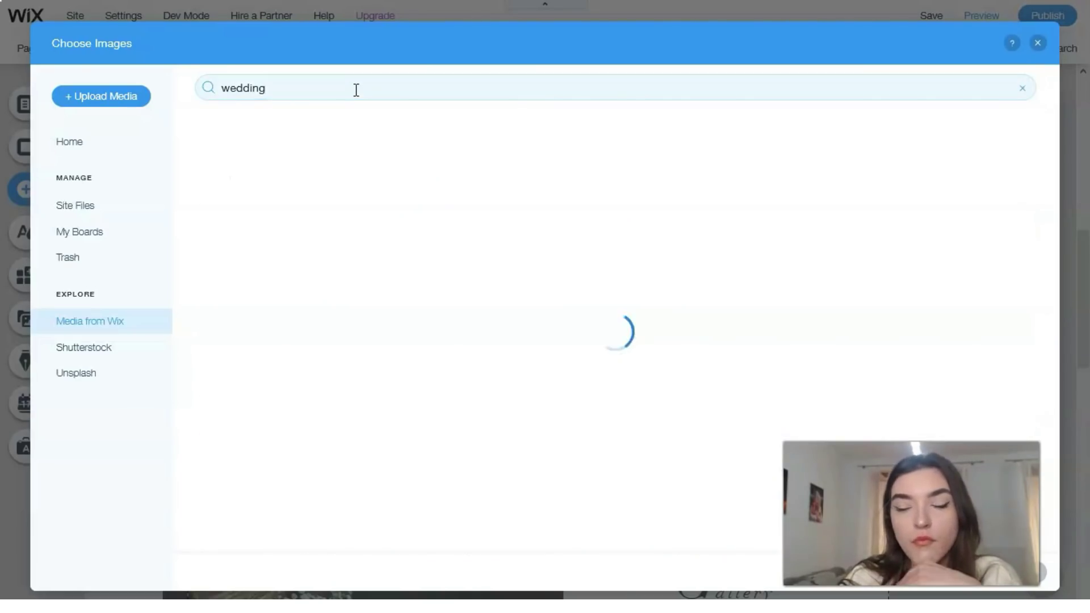
left_click(425, 192)
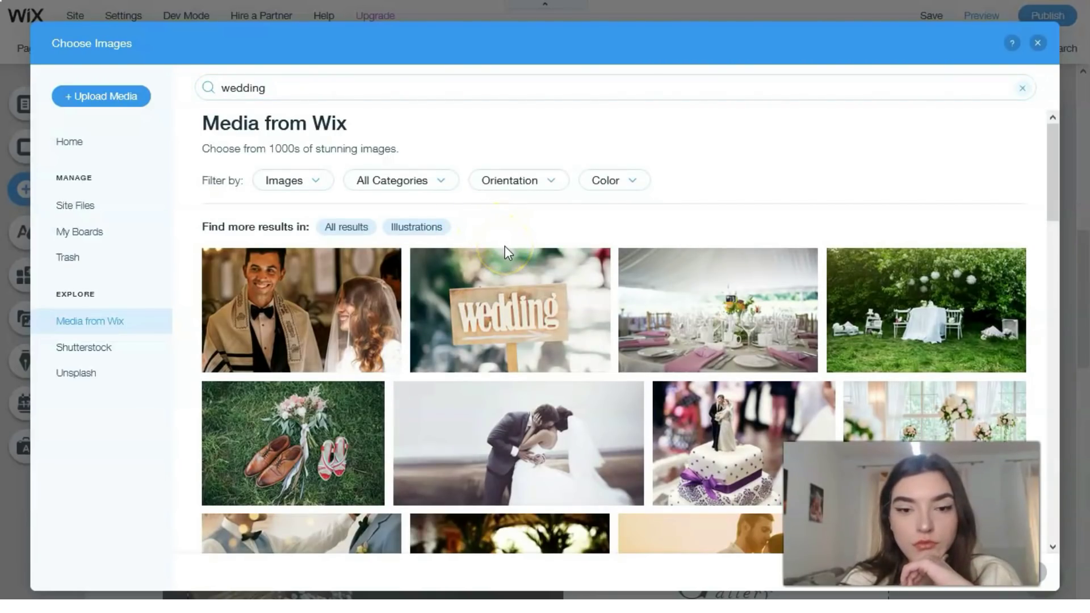
scroll(687, 380, "down", 5)
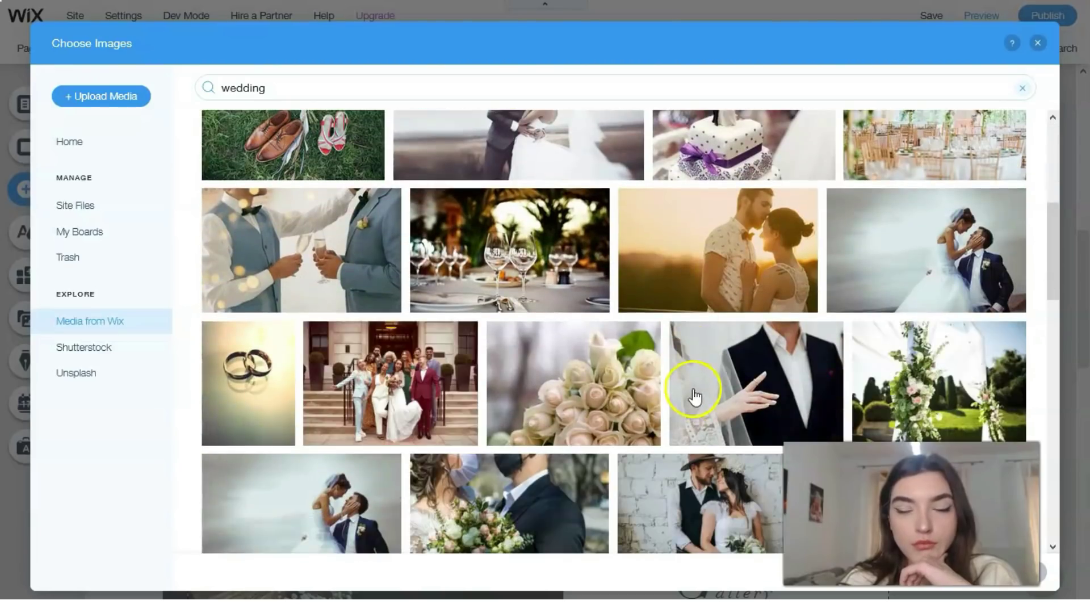
scroll(611, 390, "down", 10)
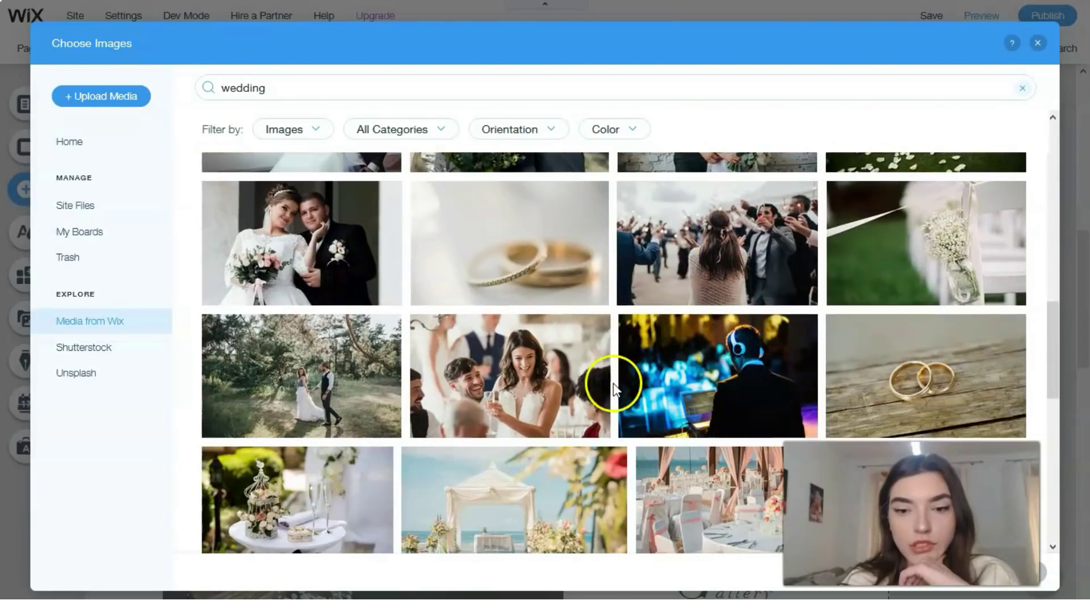
scroll(613, 382, "down", 2)
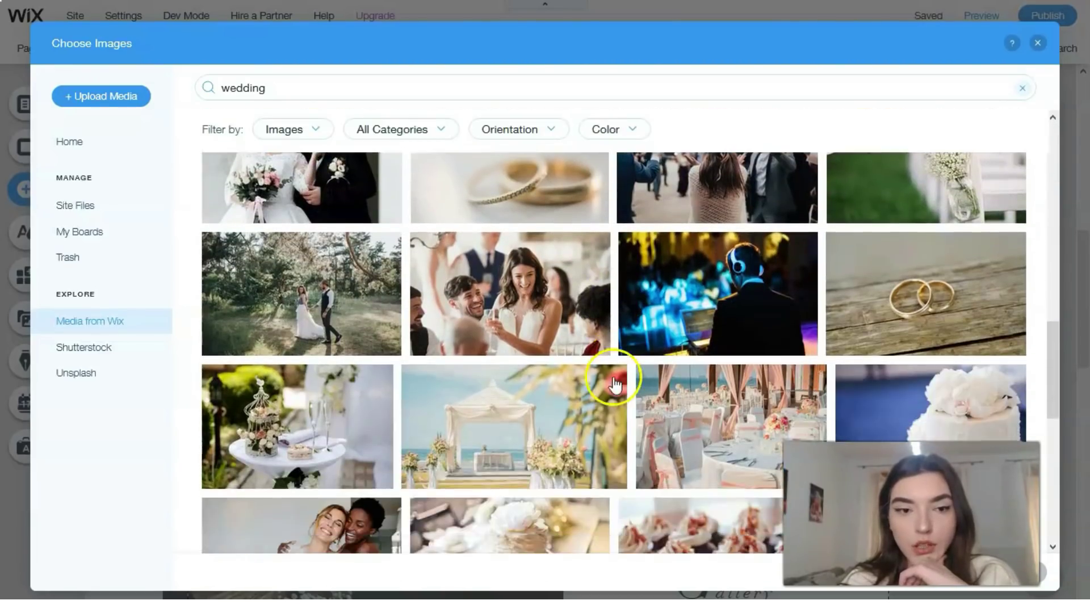
left_click(316, 132)
left_click(315, 133)
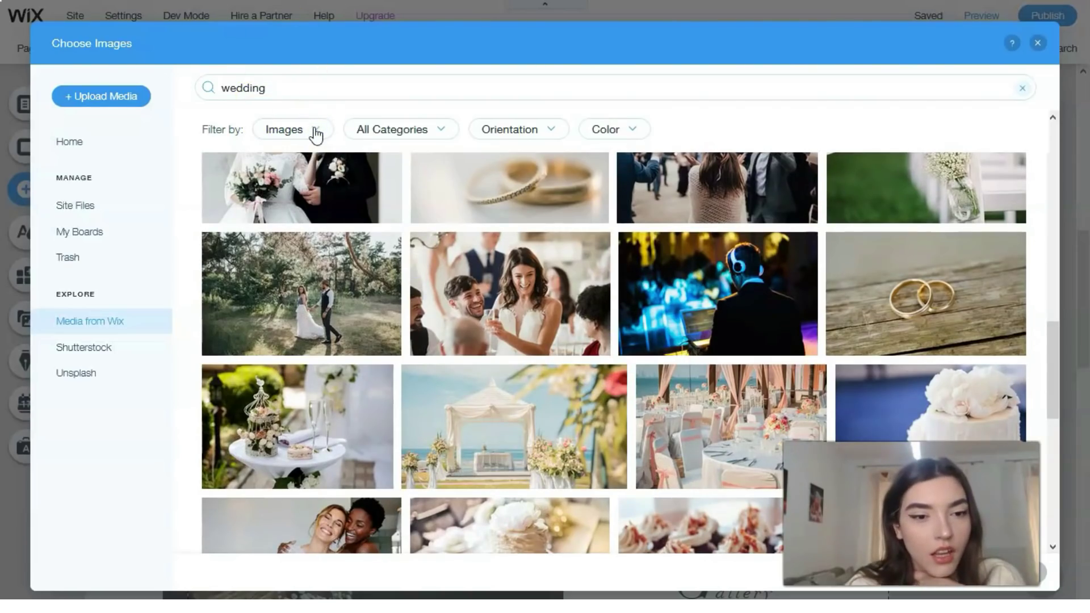
scroll(615, 384, "down", 5)
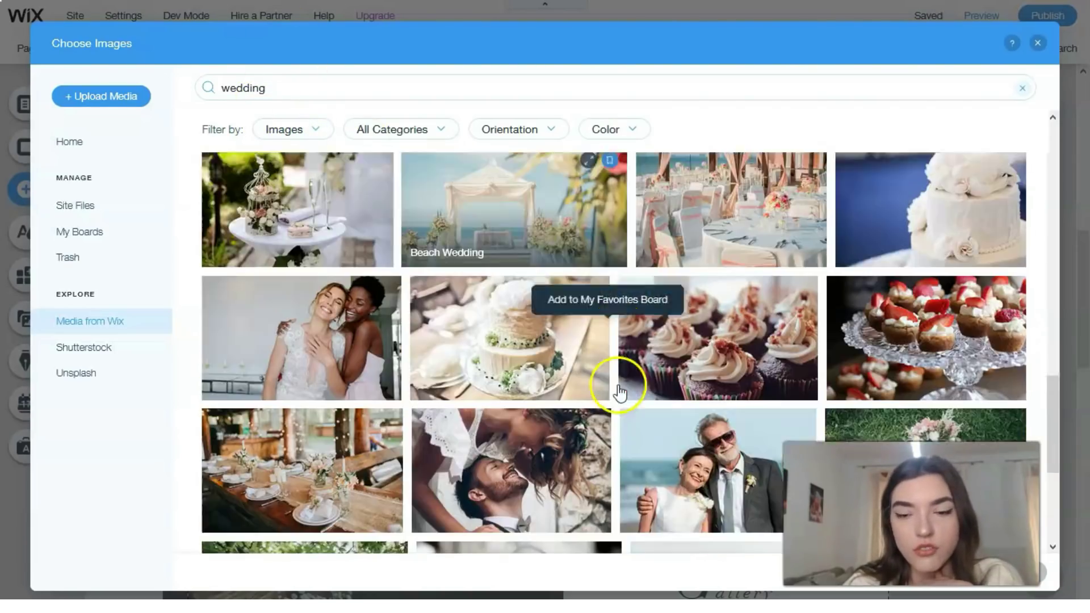
scroll(624, 375, "down", 2)
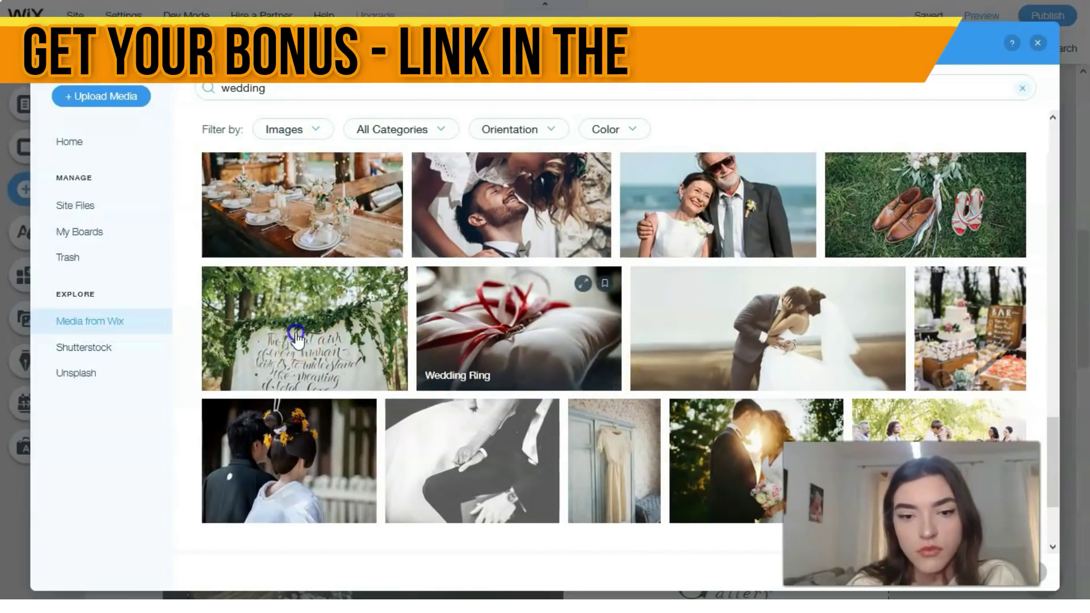
left_click(339, 340)
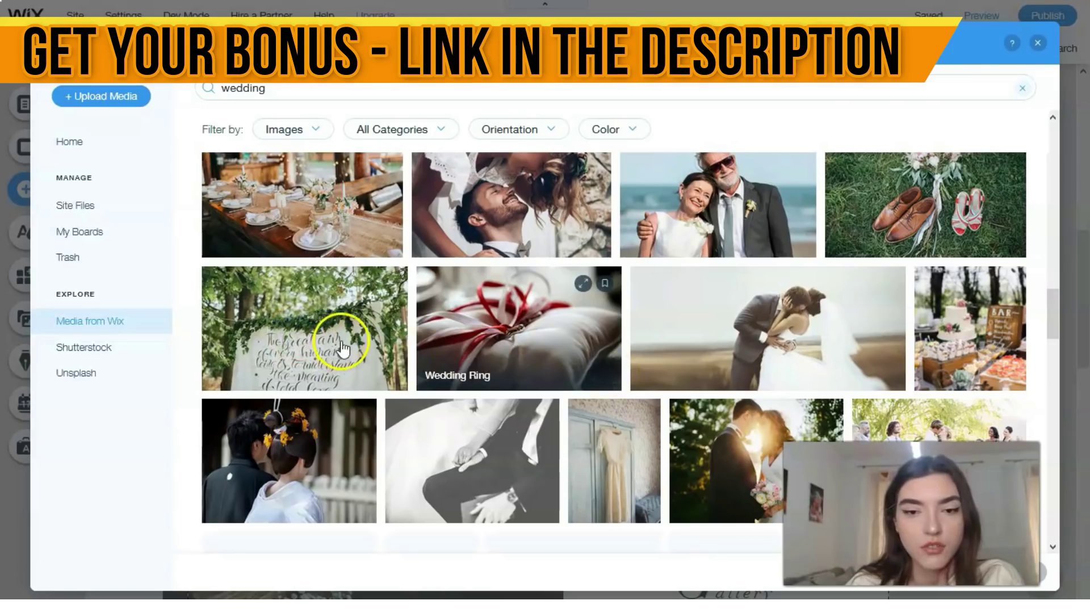
- Add the sign photo to the page and place it in the Services section beside the text
left_click(1048, 578)
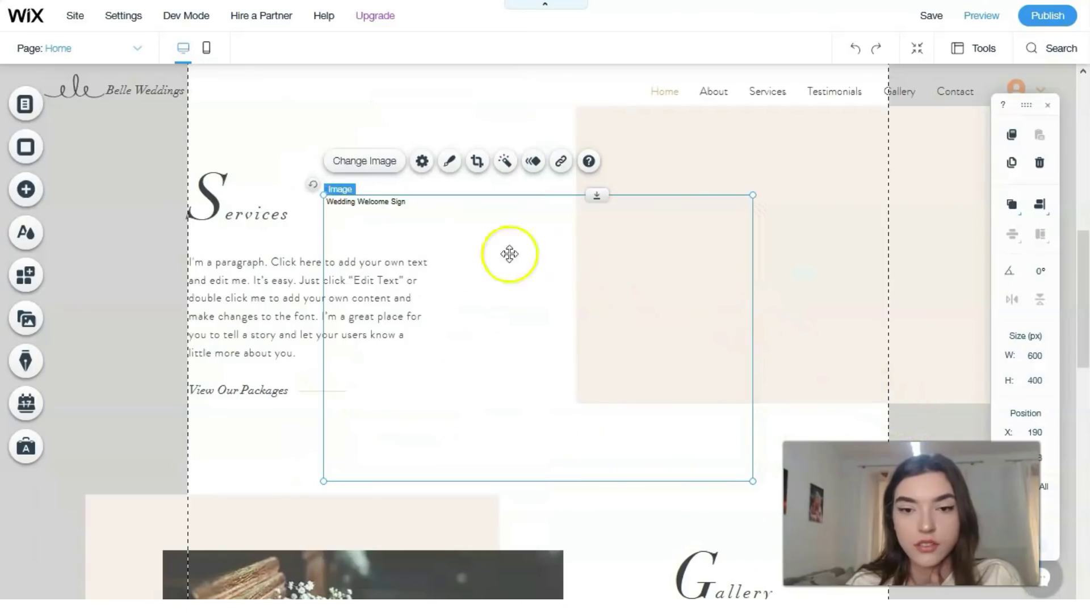
left_click_drag(509, 253, 626, 206)
left_click(441, 142)
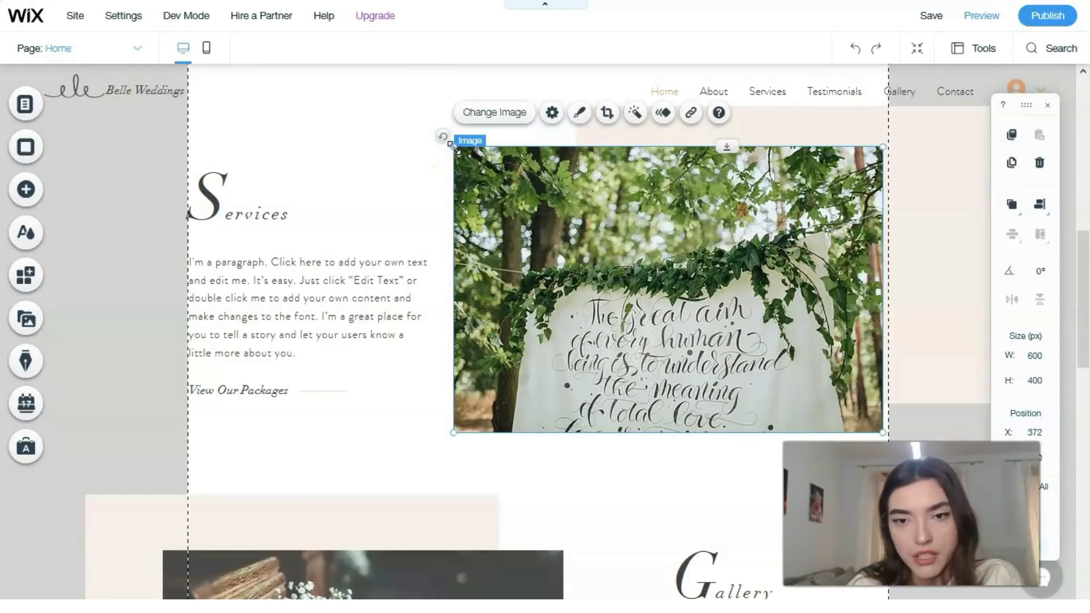
- Shrink the calligraphy-sign photo to 523 × 349 px and shift it to X 378
left_click_drag(454, 146, 506, 177)
left_click_drag(657, 262, 610, 253)
left_click(585, 359)
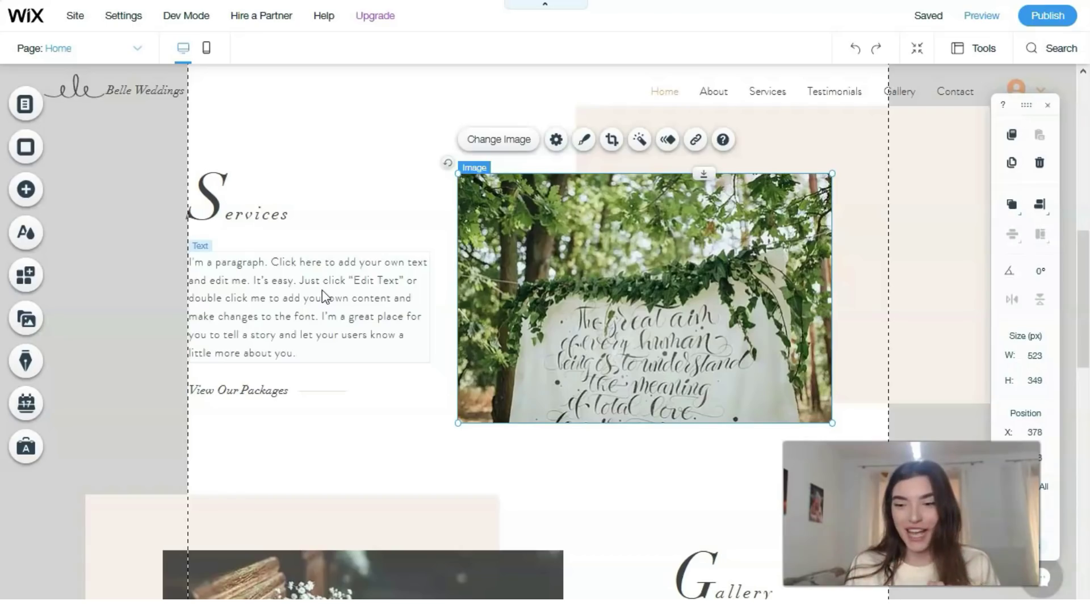
left_click(31, 584)
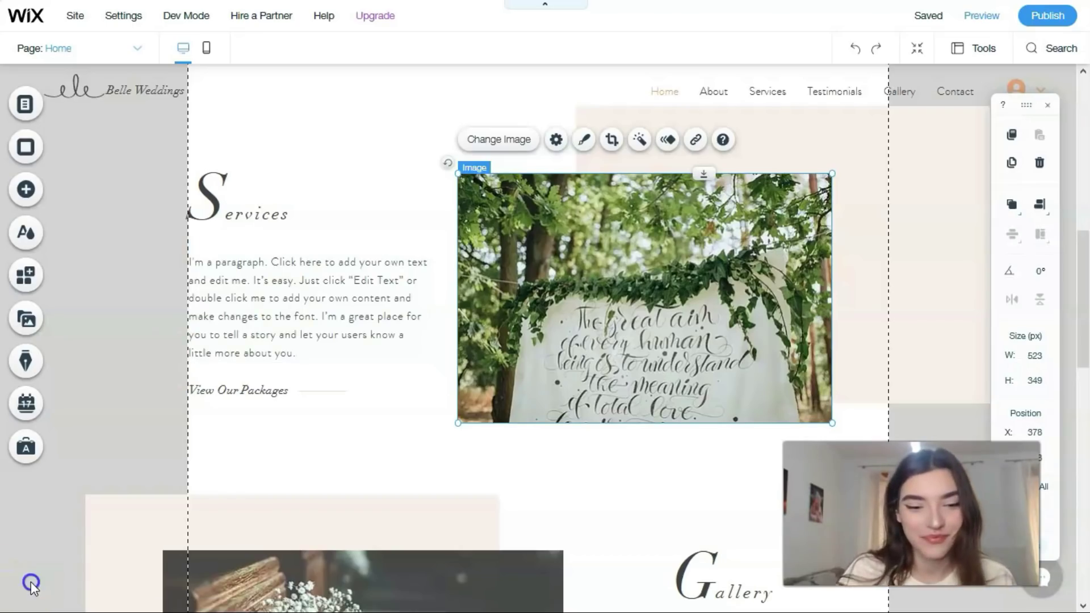